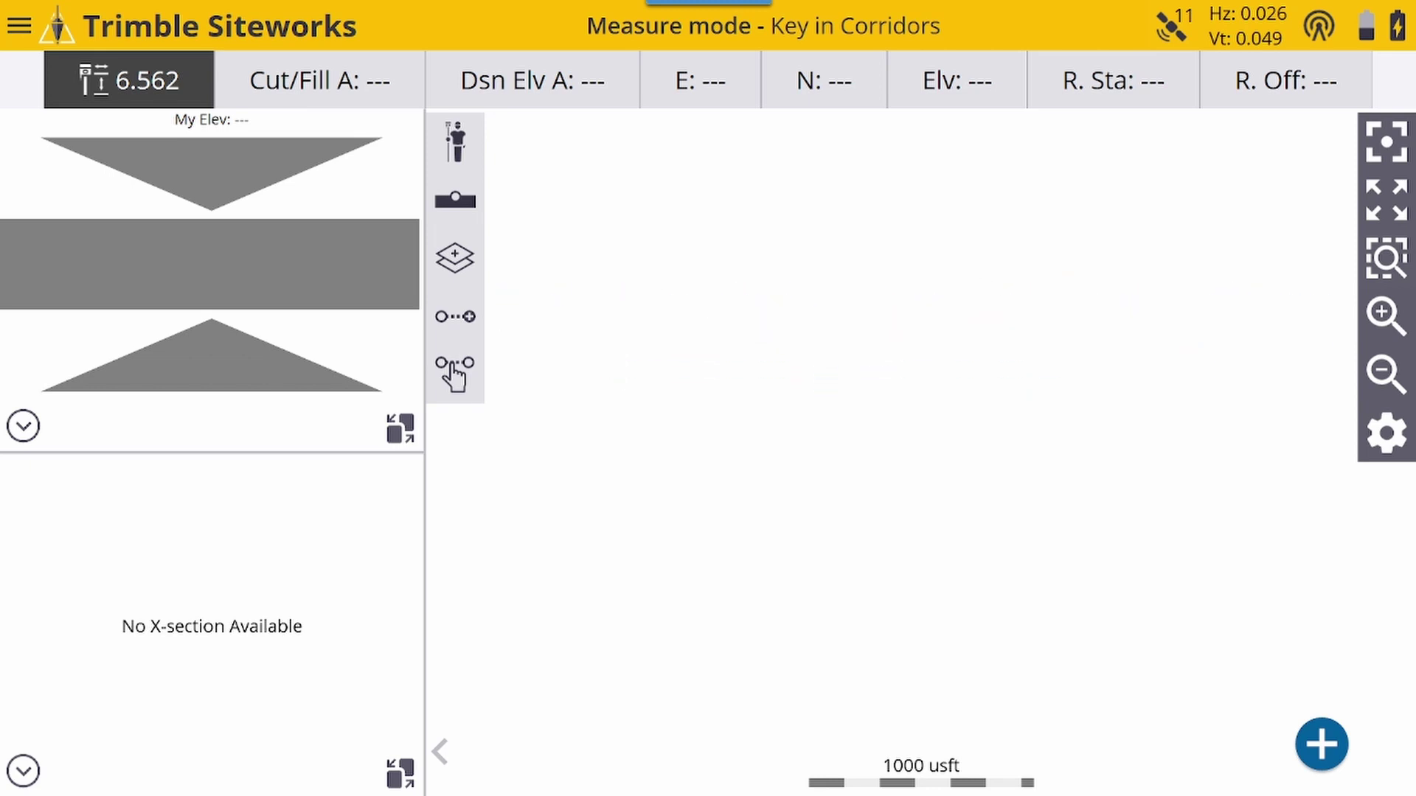
Step: Open Key In Corridors from the COGO section of the main menu
left_click(20, 25)
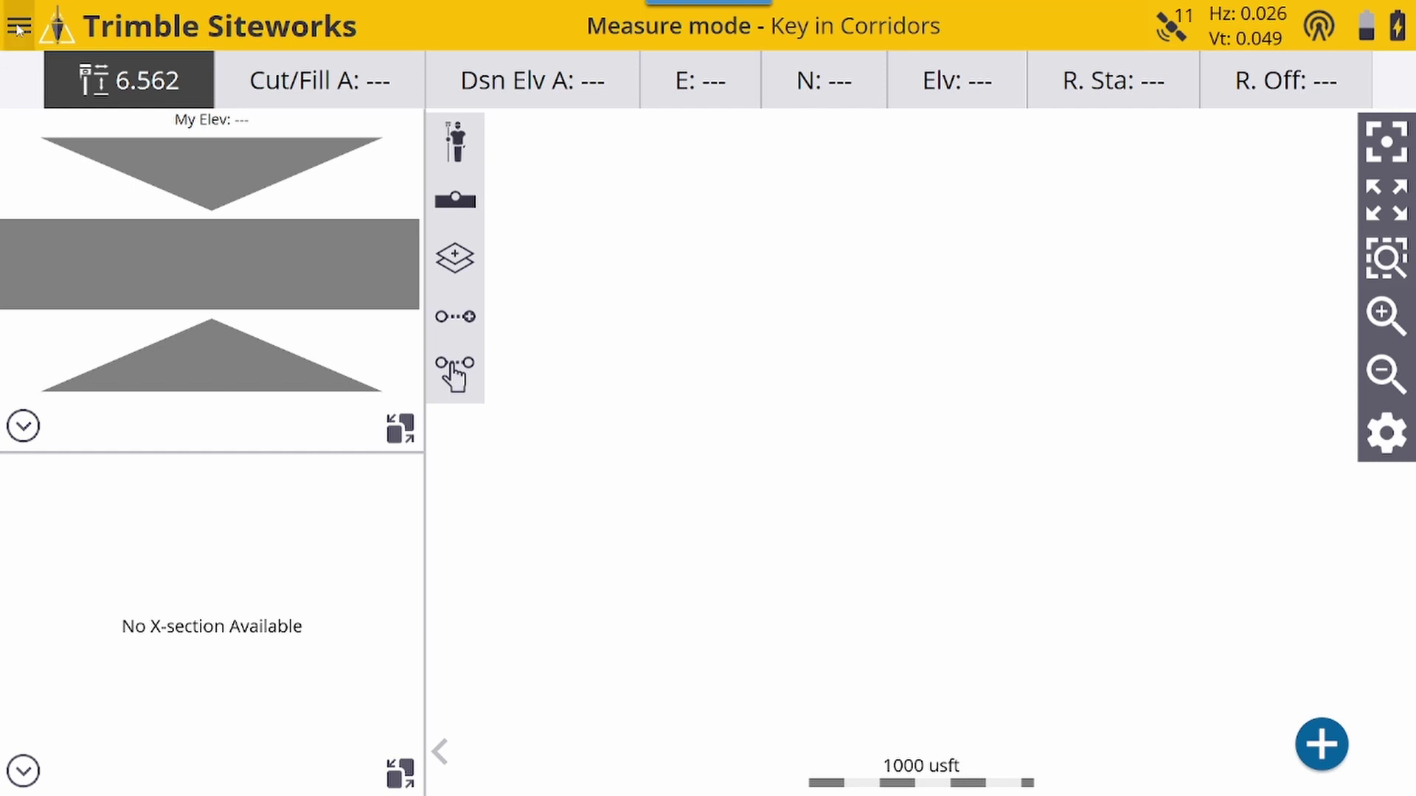
left_click(92, 398)
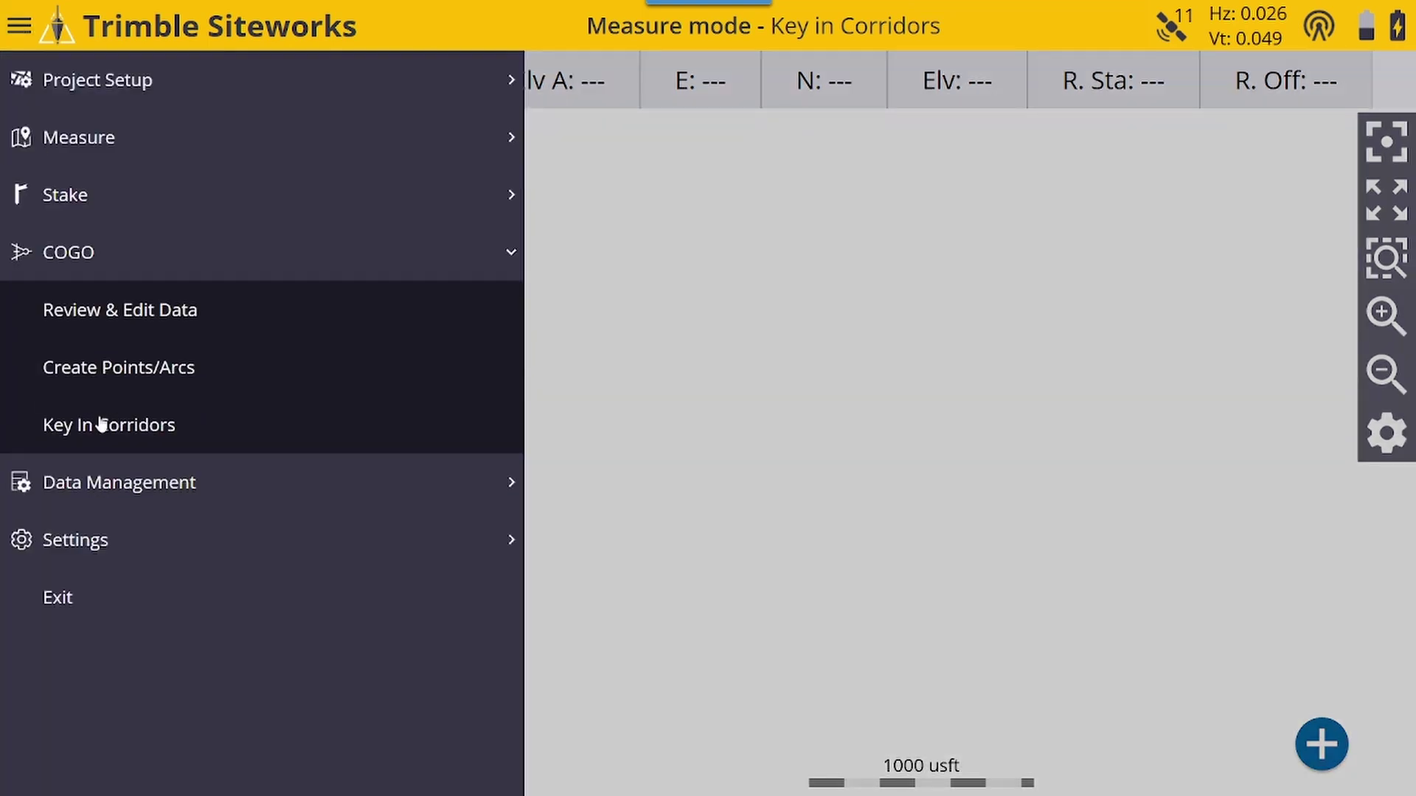
left_click(132, 425)
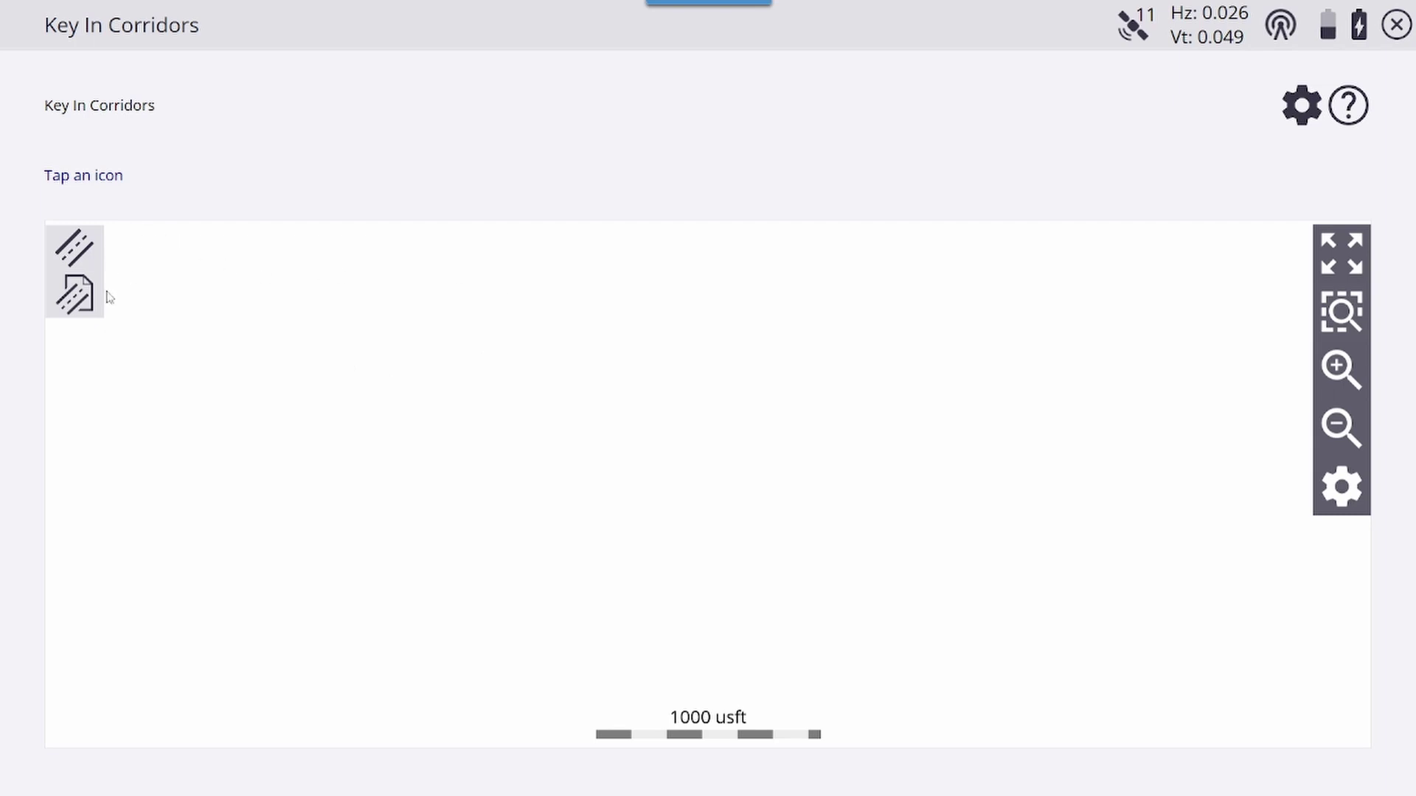
Step: Check the corridor tool help, then create a new corridor named Road1
left_click(1346, 111)
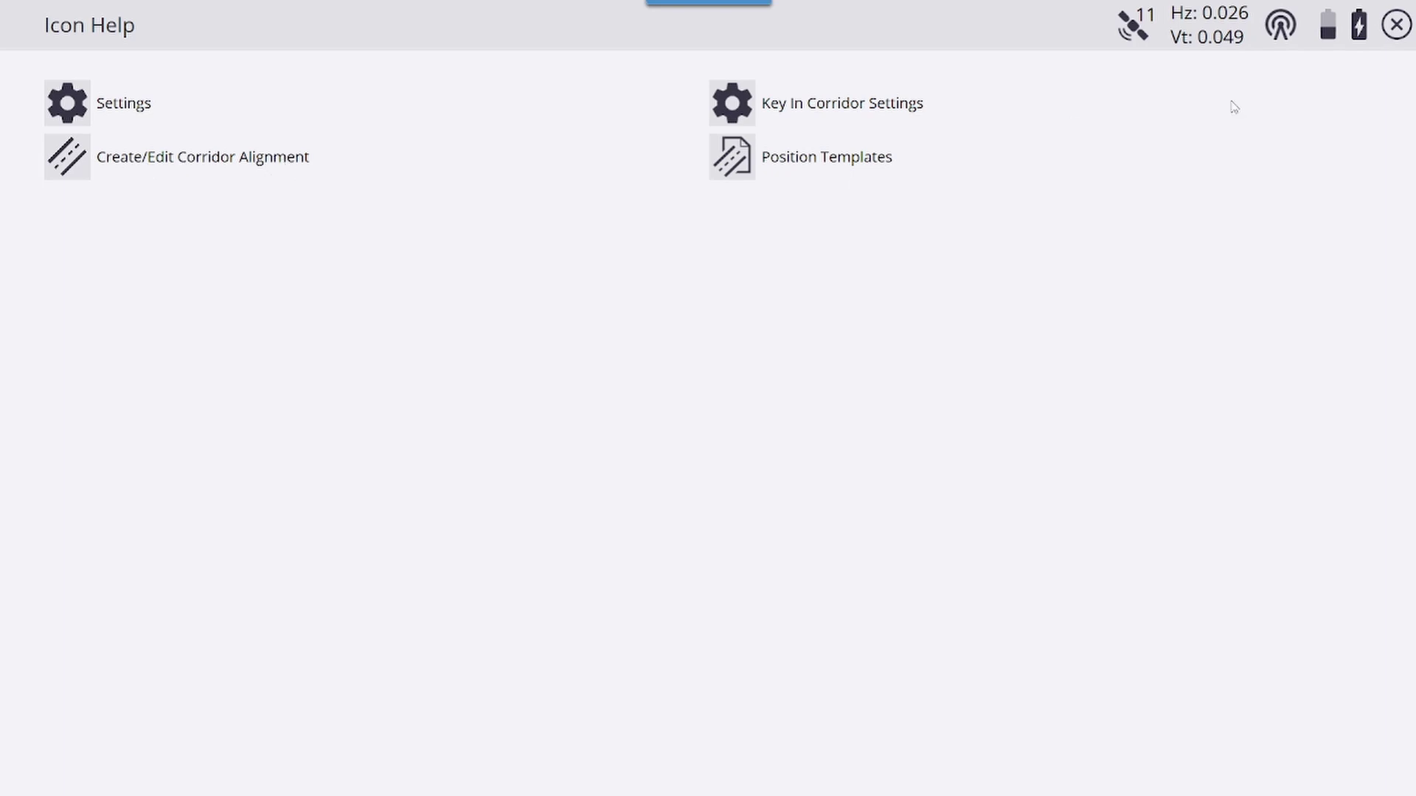
left_click(1396, 25)
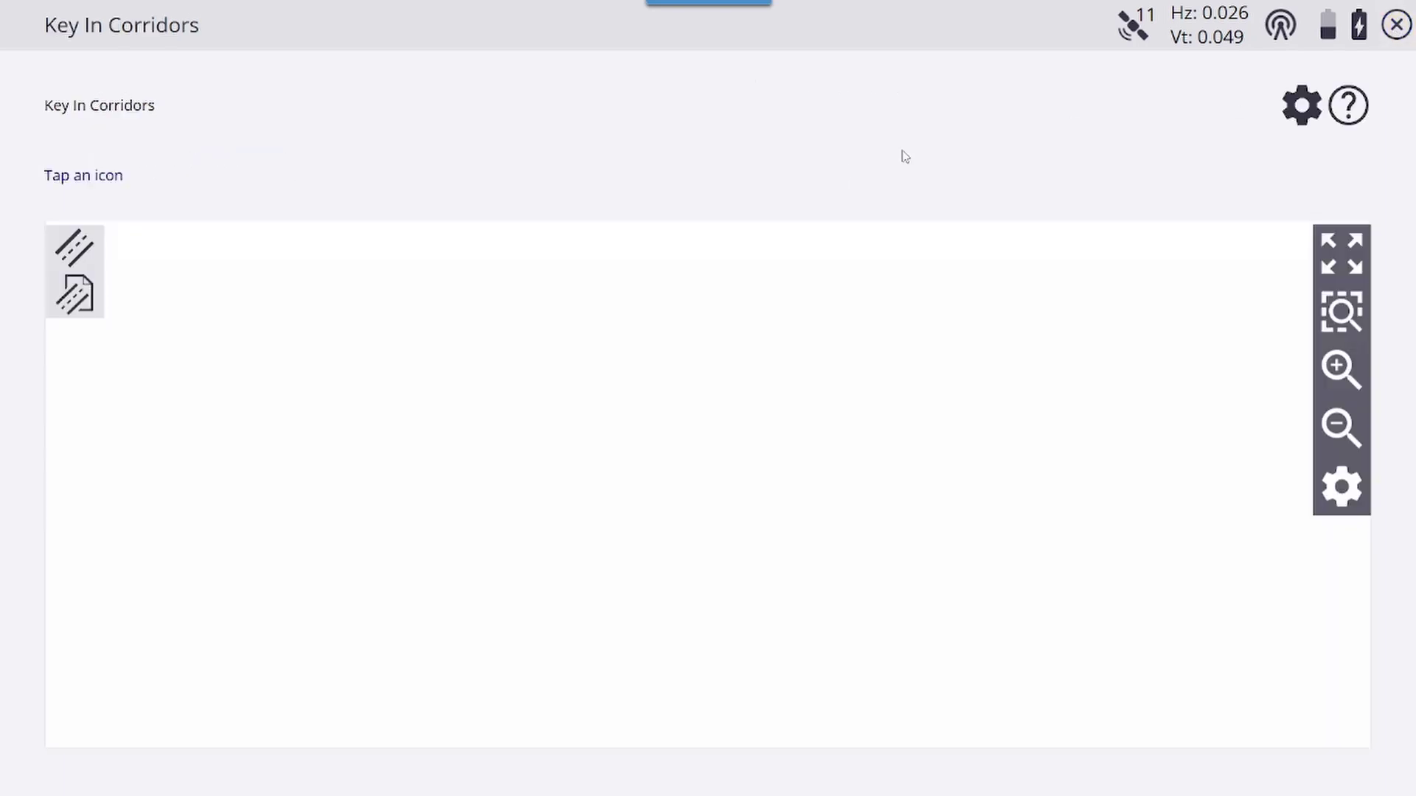
left_click(72, 249)
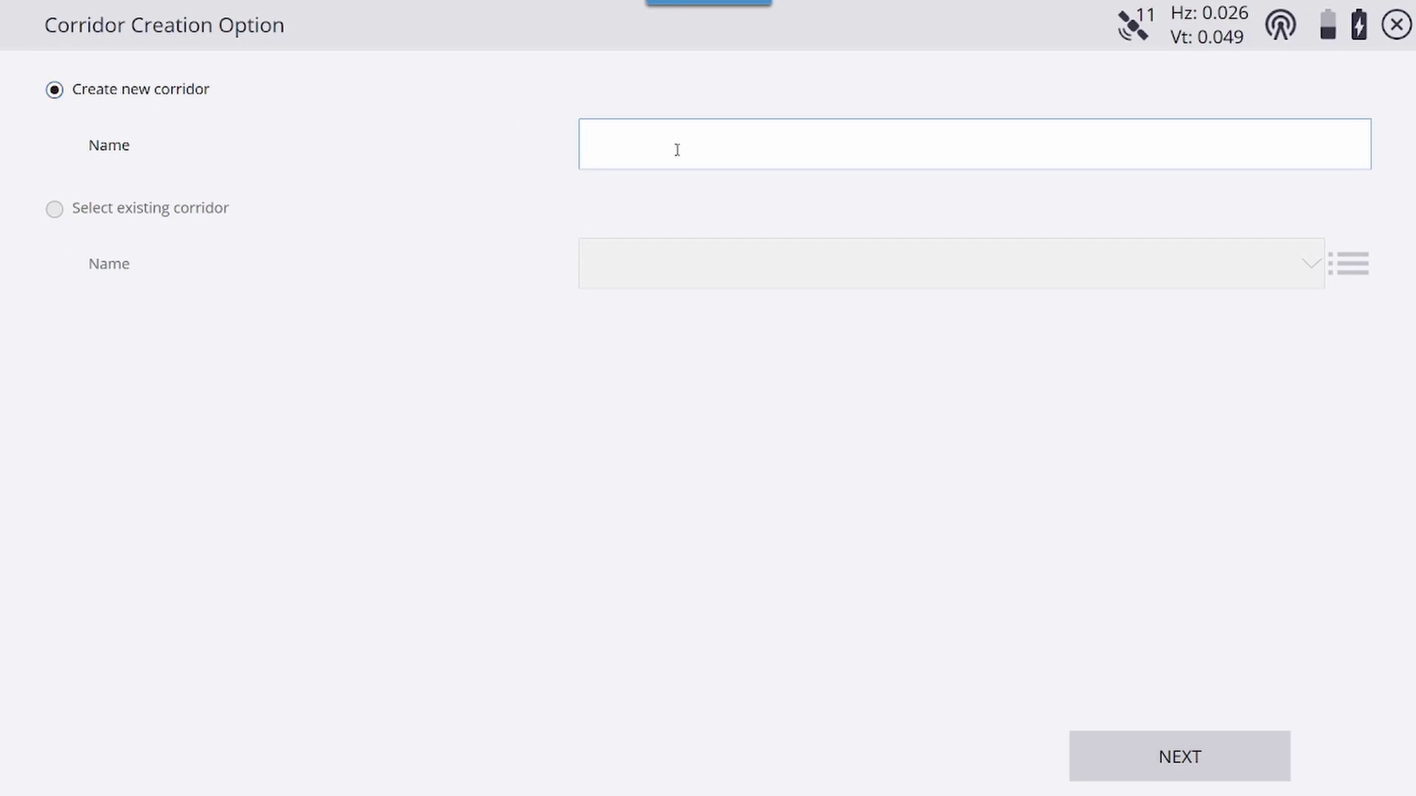
type("Road1")
left_click(1183, 767)
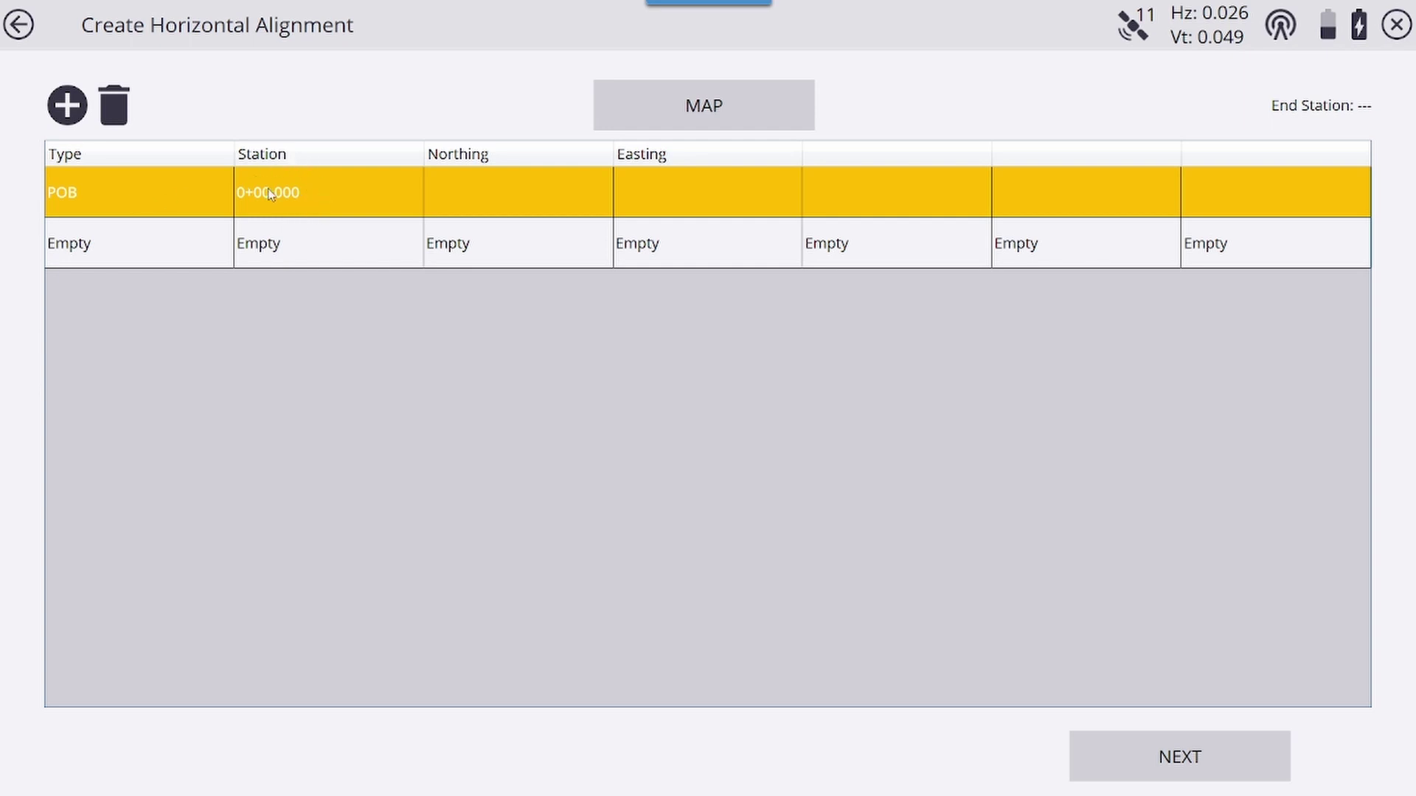
Step: Enter the POB coordinates: Northing 8000 and Easting 4000 at station 0+00.000
left_click(316, 195)
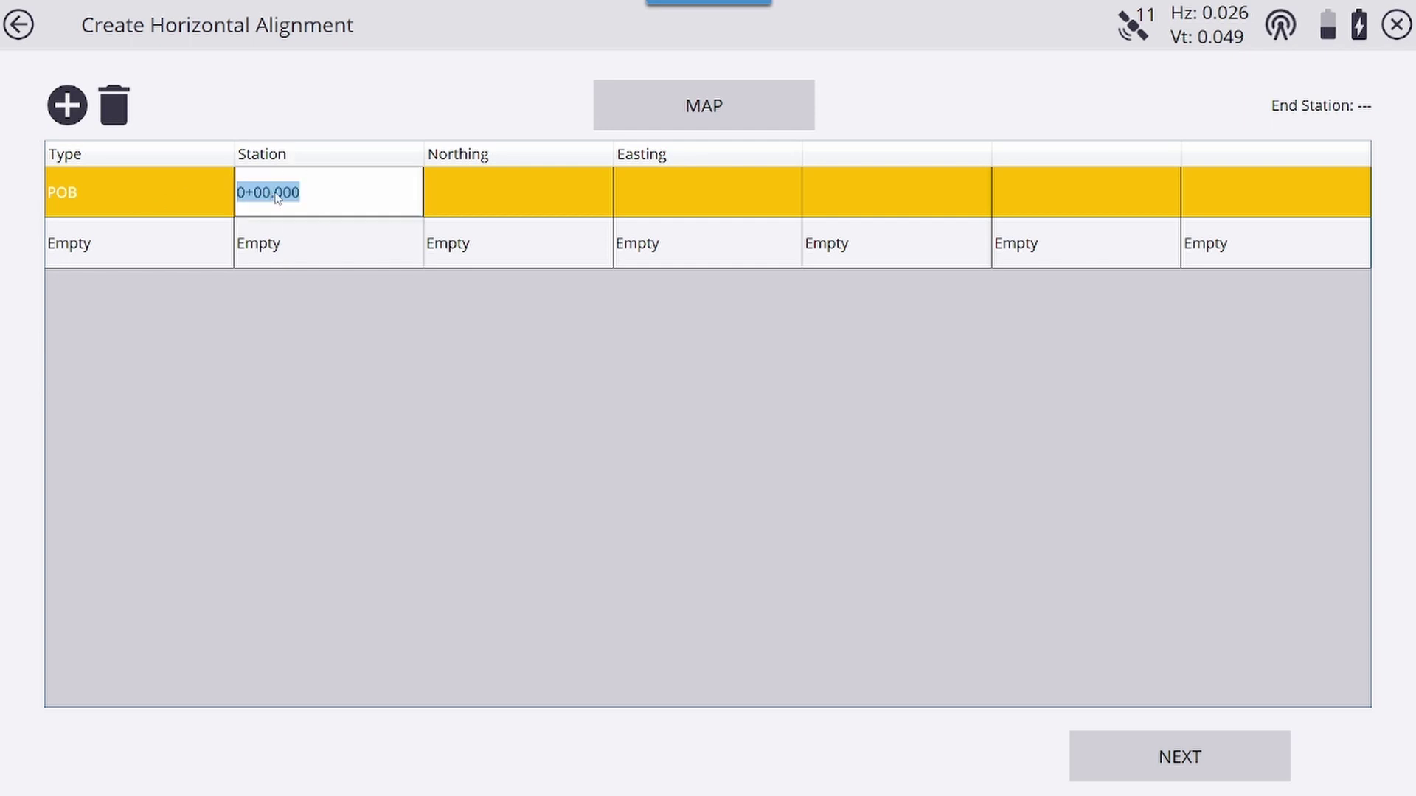
left_click(503, 201)
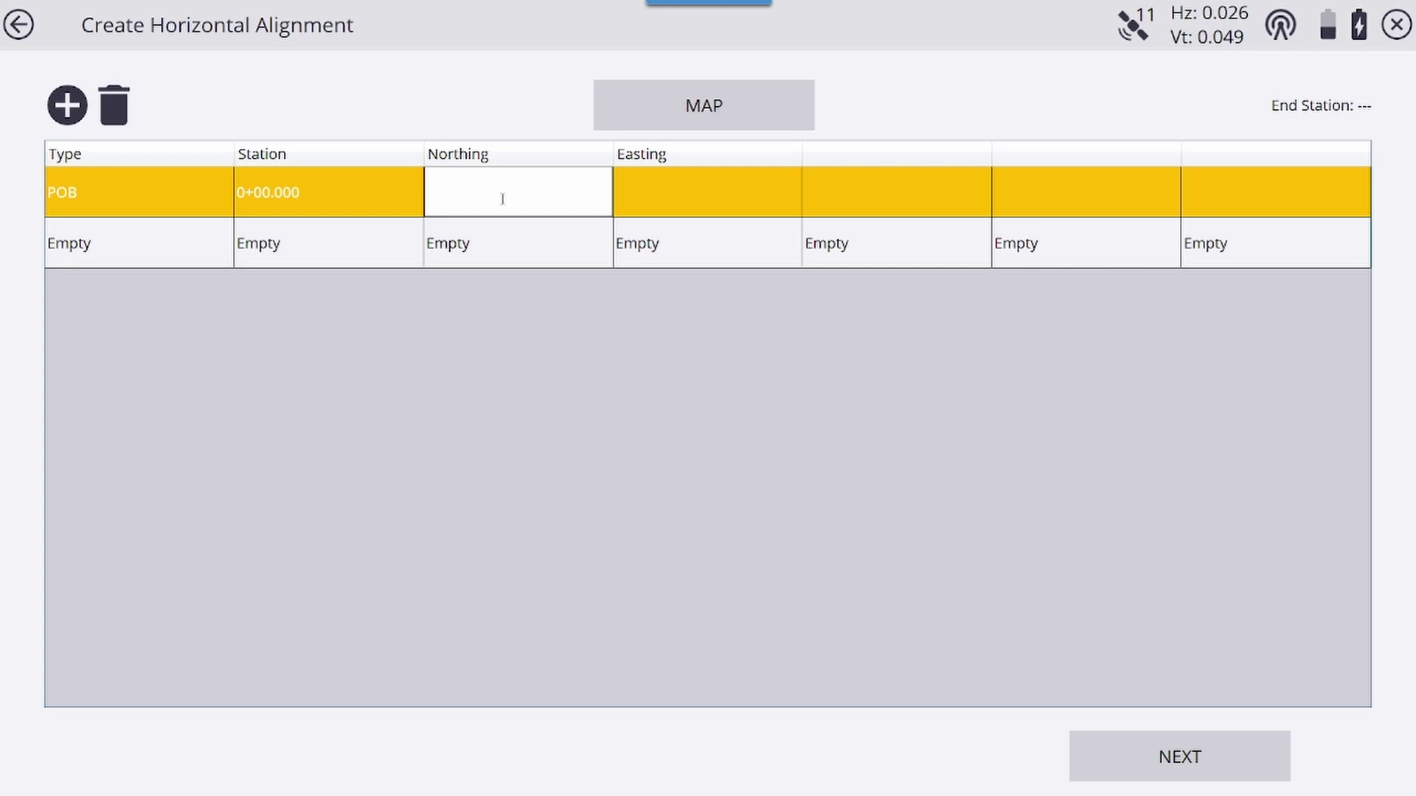
type("8000")
key("Tab")
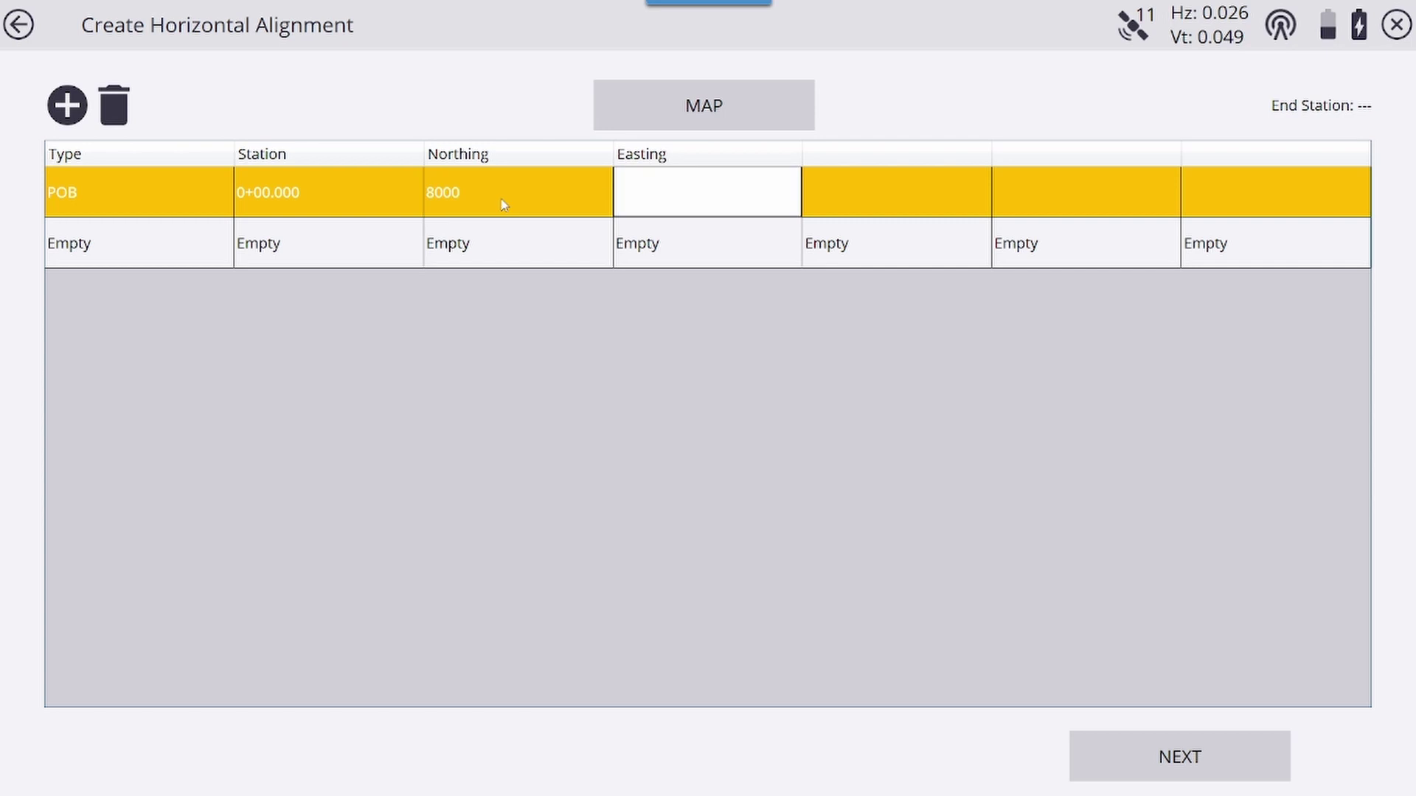
type("4000")
key("Return")
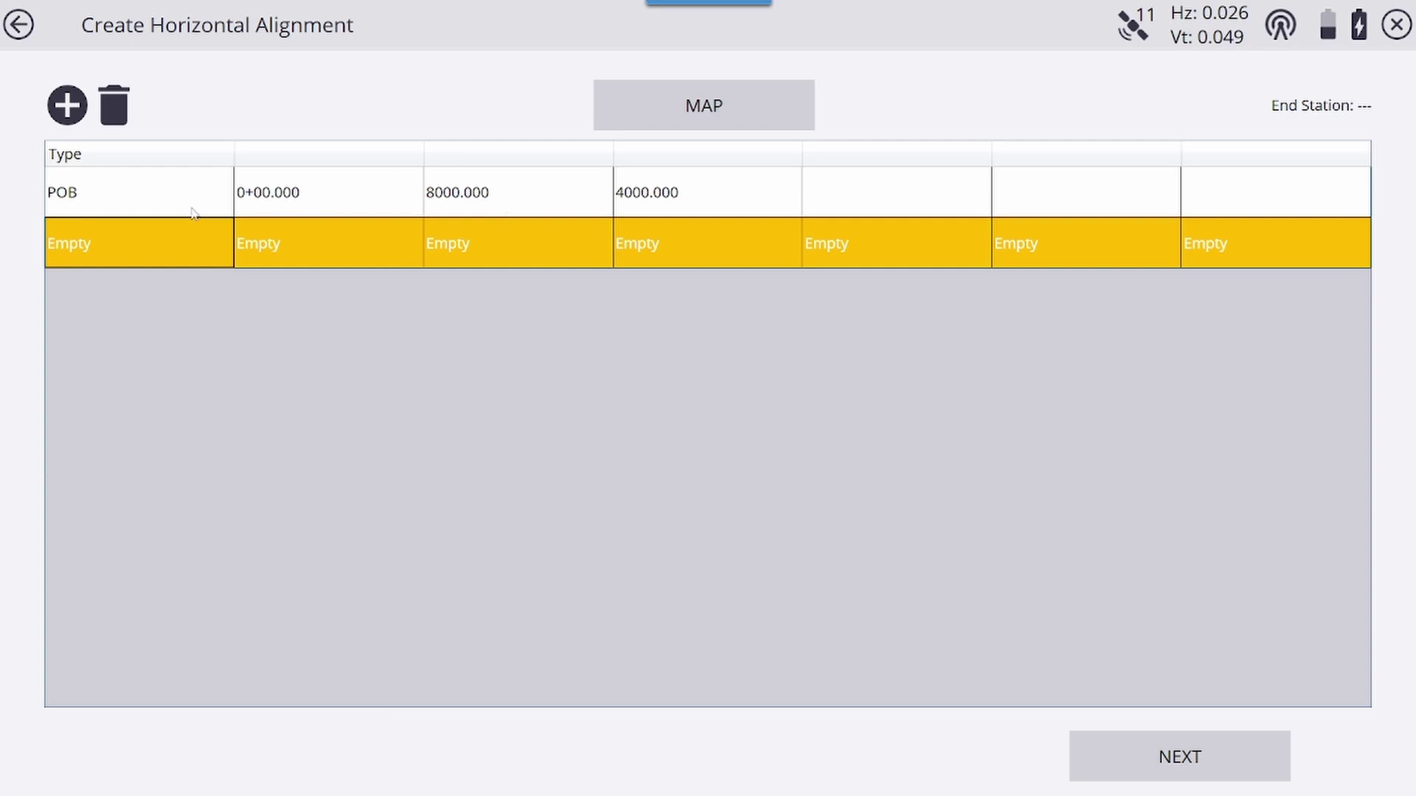
Step: Add a Line element with azimuth 100 and length 100, ending at station 1+00.000
left_click(139, 245)
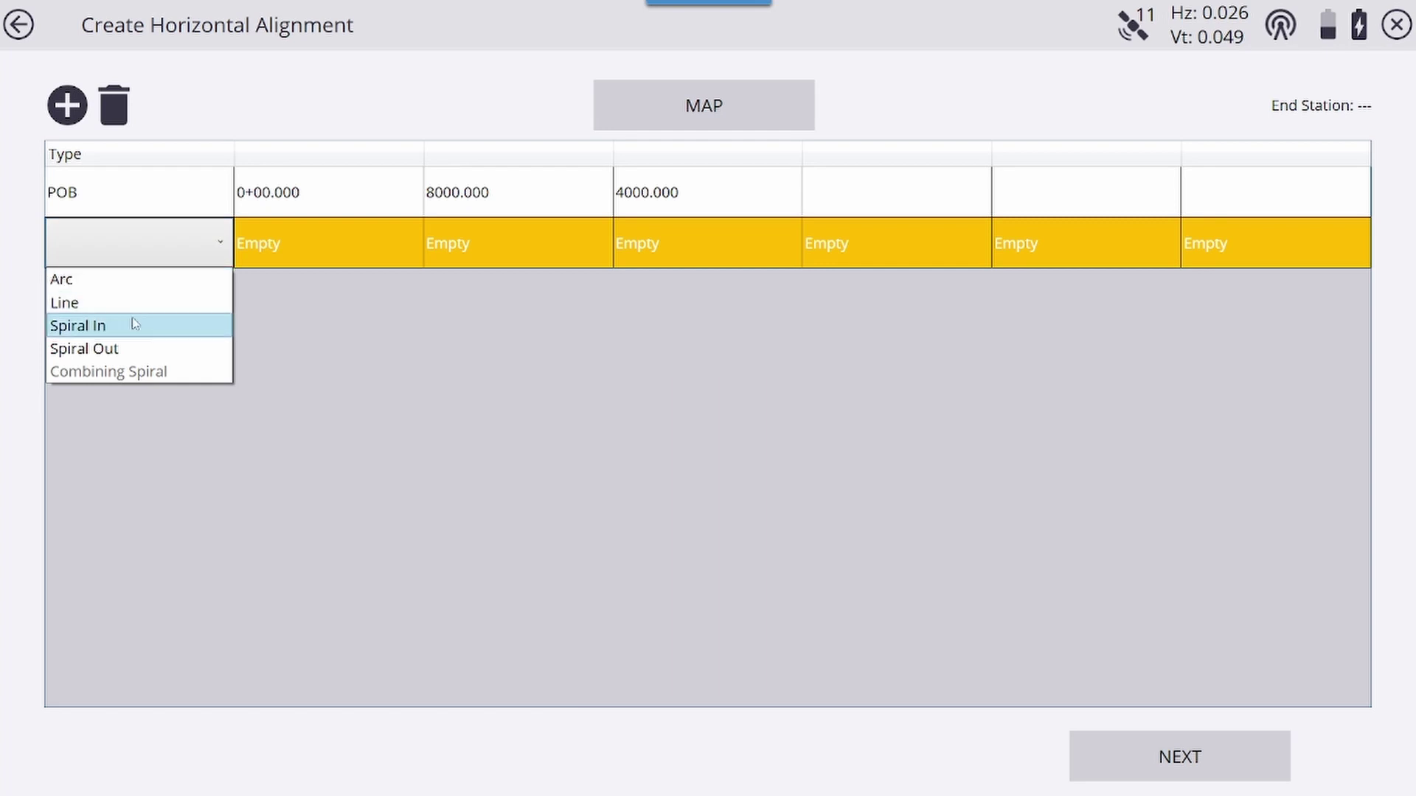
left_click(80, 304)
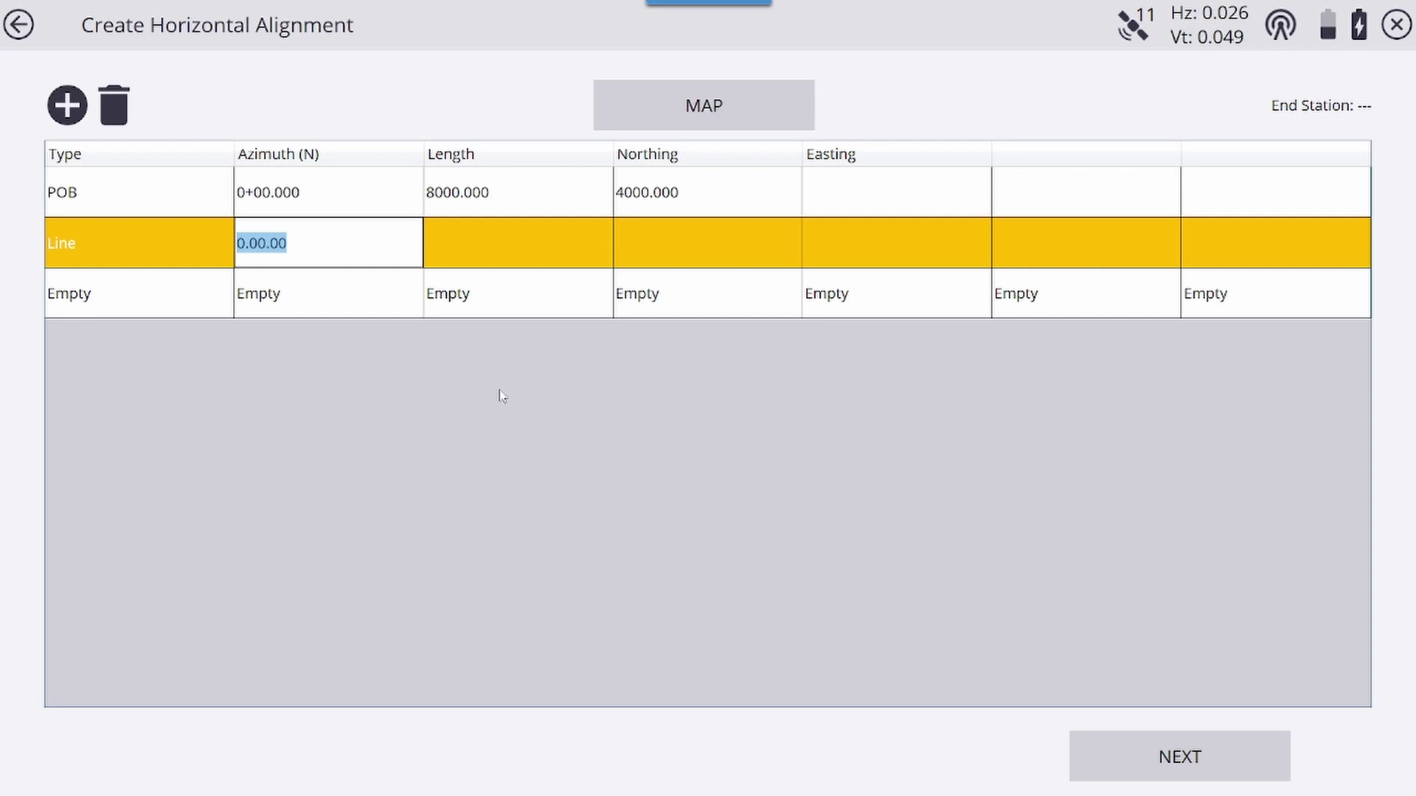
type("100")
key("Tab")
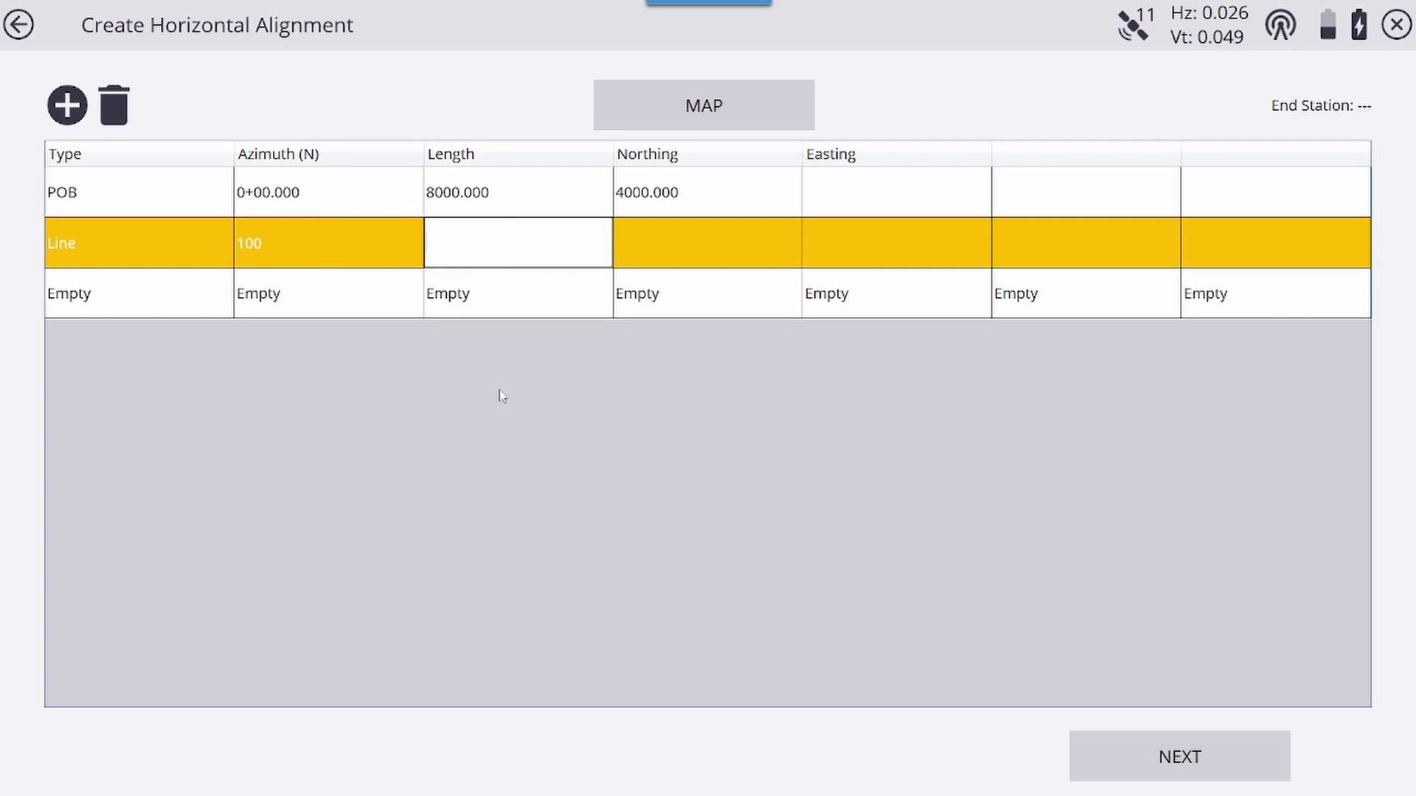
type("100")
key("Return")
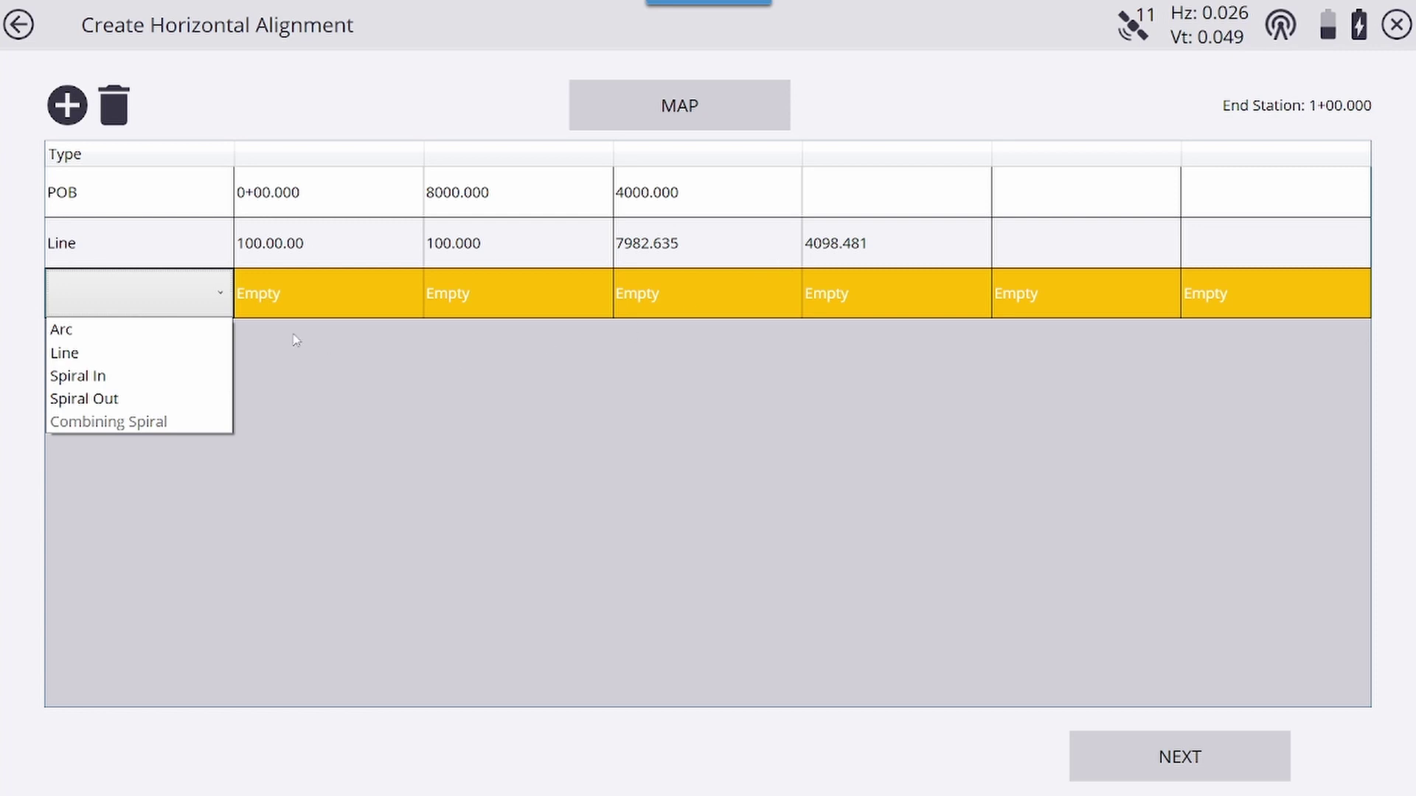
Step: Add a tangent, right-hand Spiral In with radius 50 and length 100
left_click(113, 377)
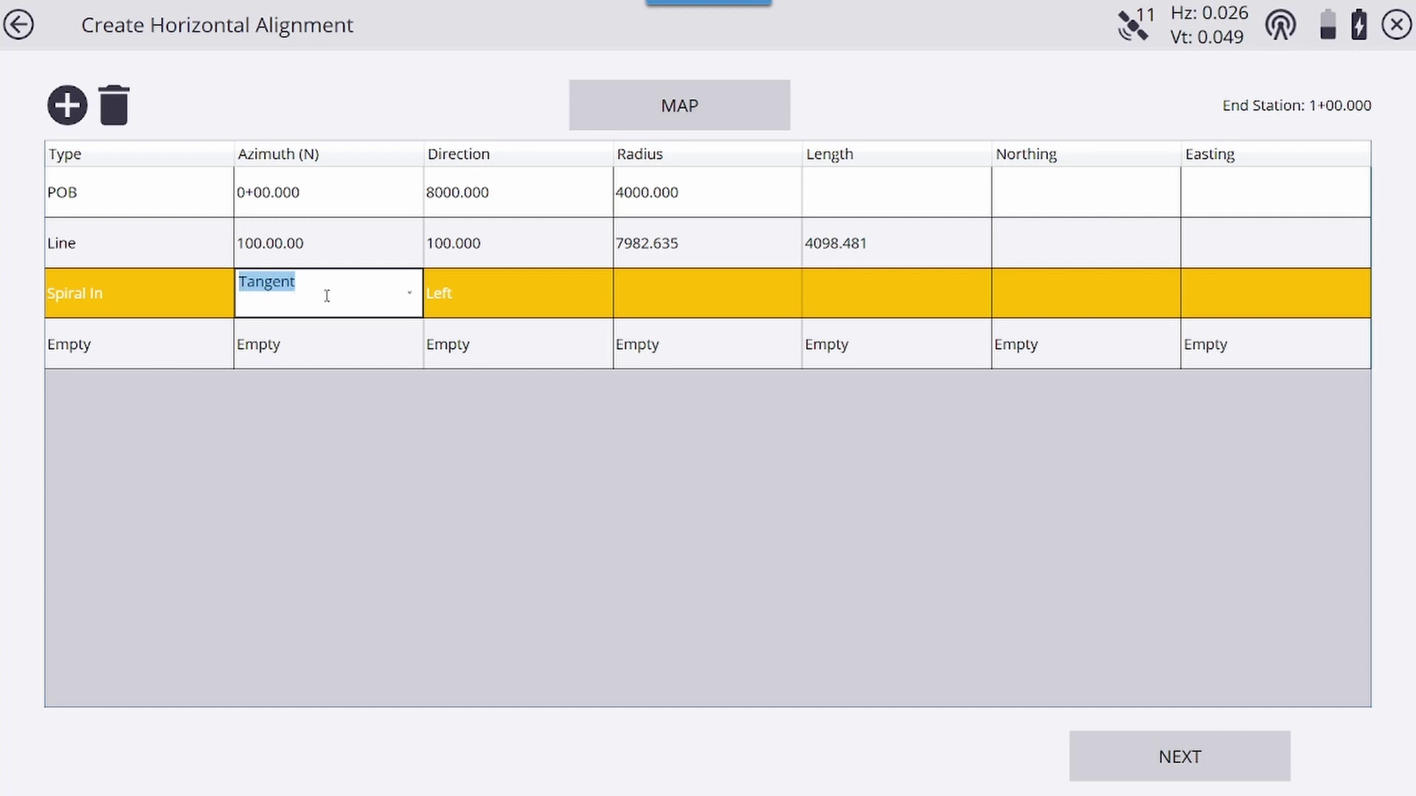
left_click(500, 298)
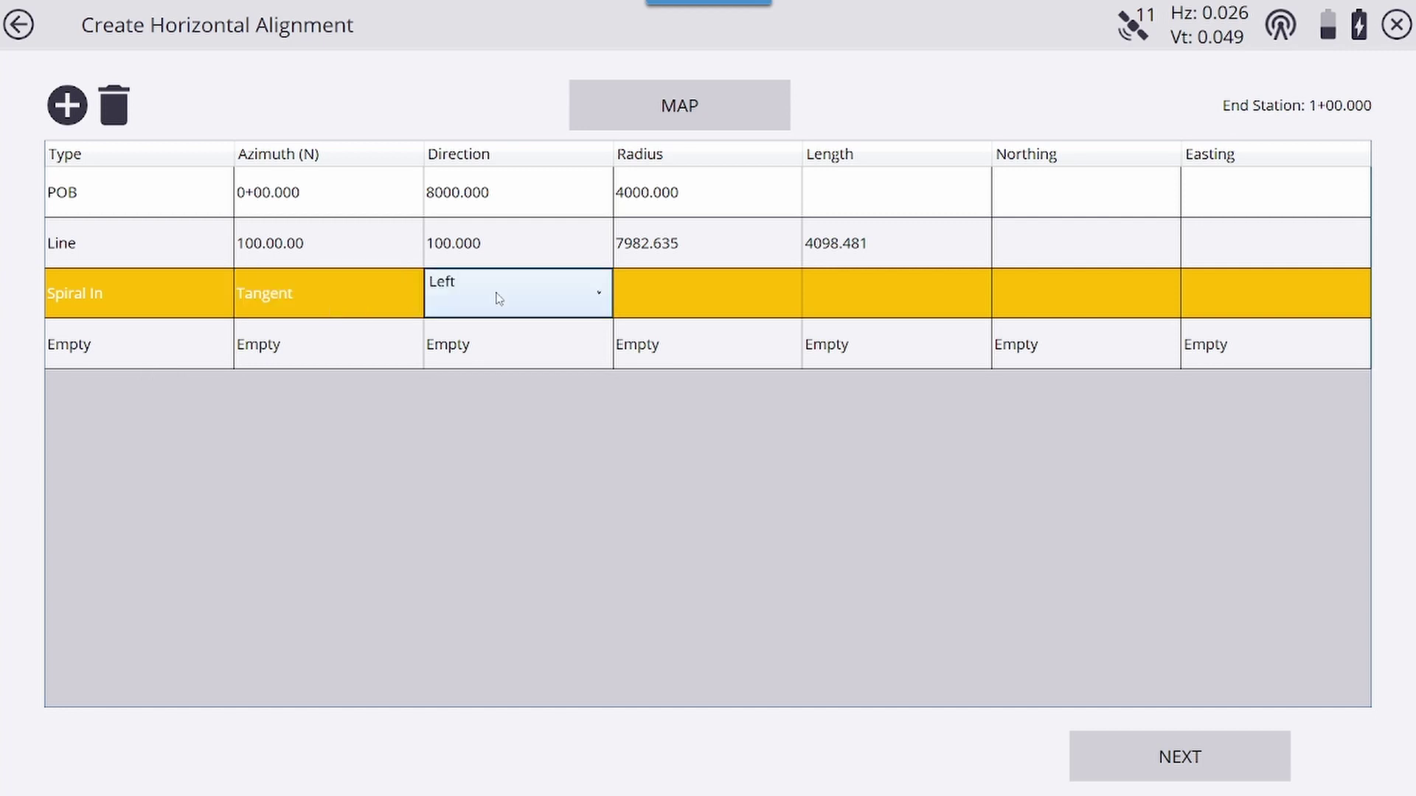
left_click(599, 295)
left_click(475, 353)
left_click(674, 301)
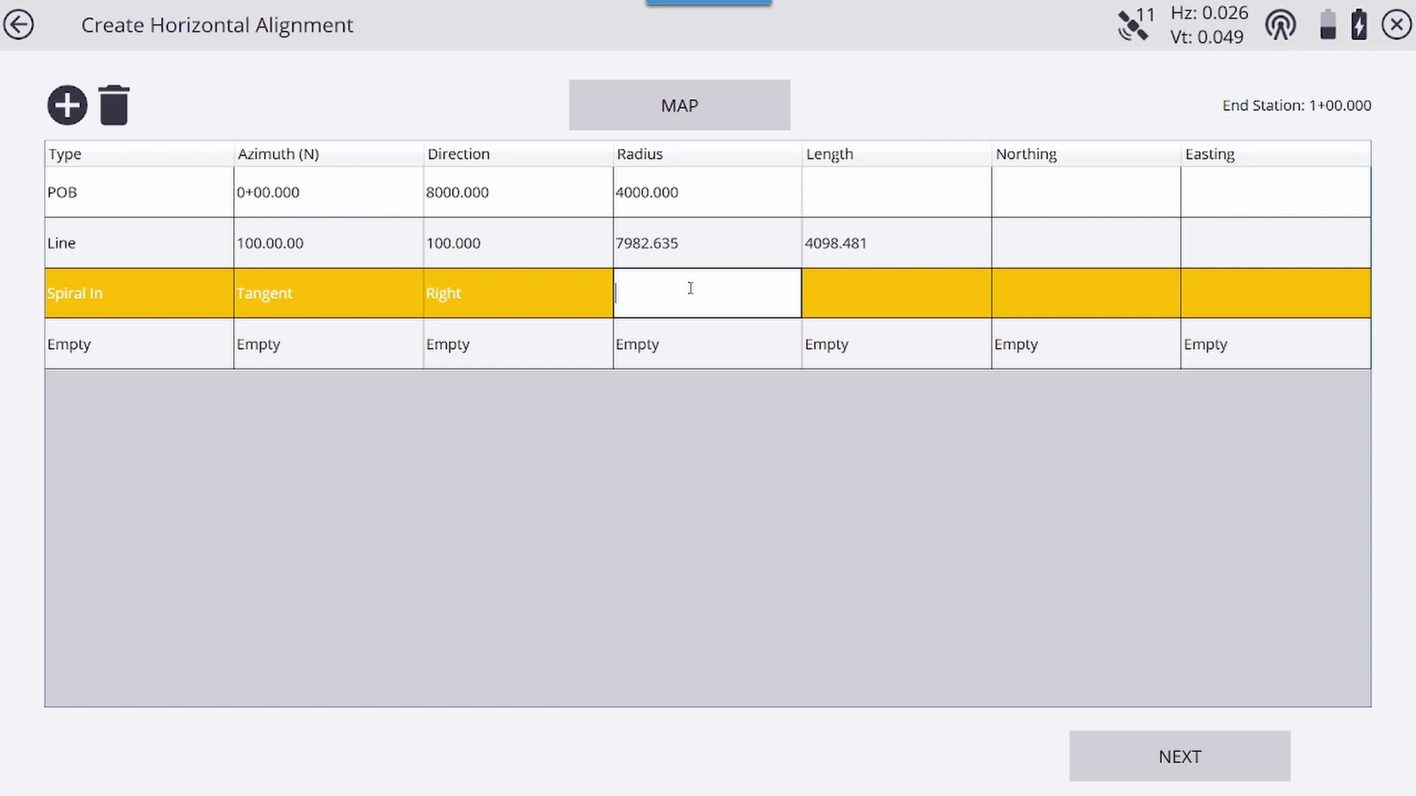
type("50")
key("Tab")
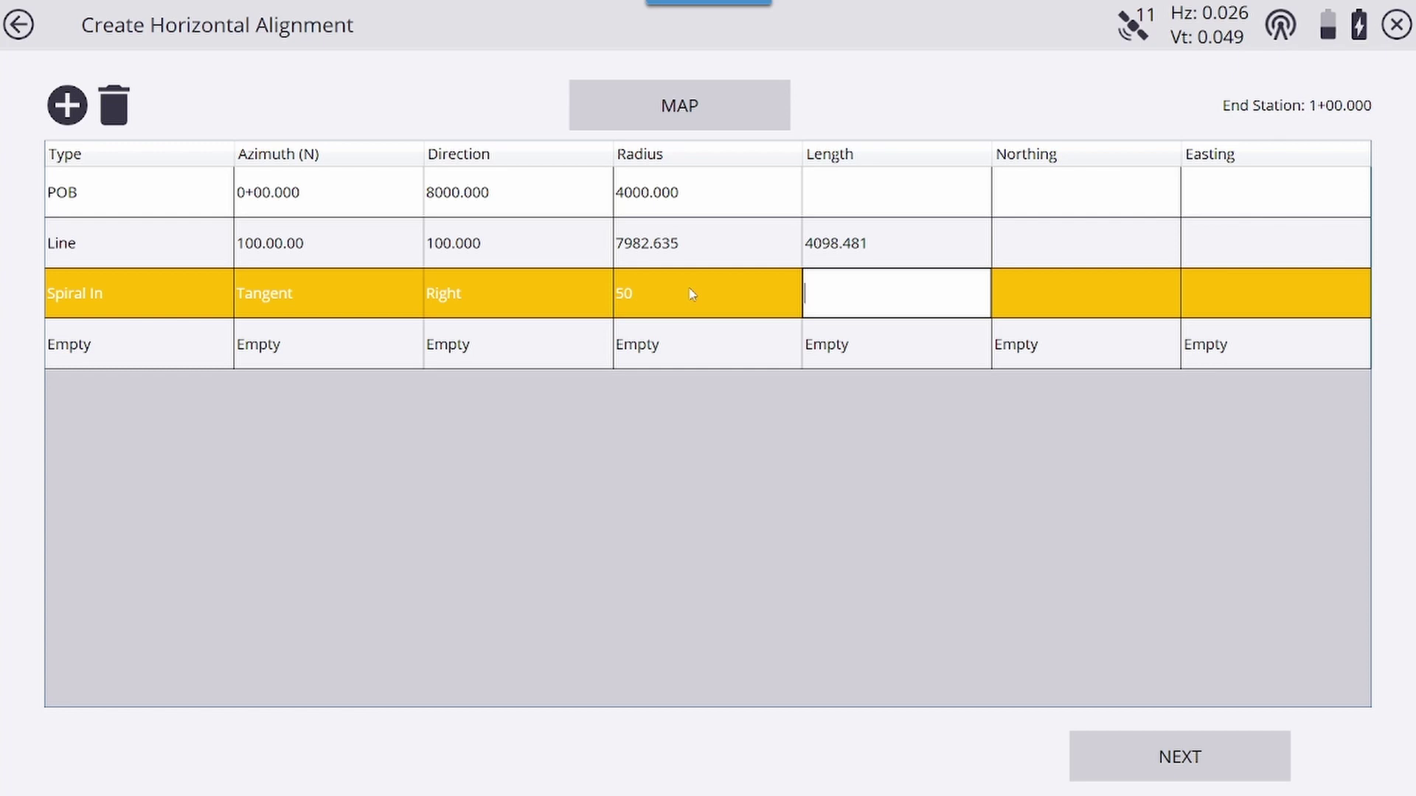
type("100")
key("Tab")
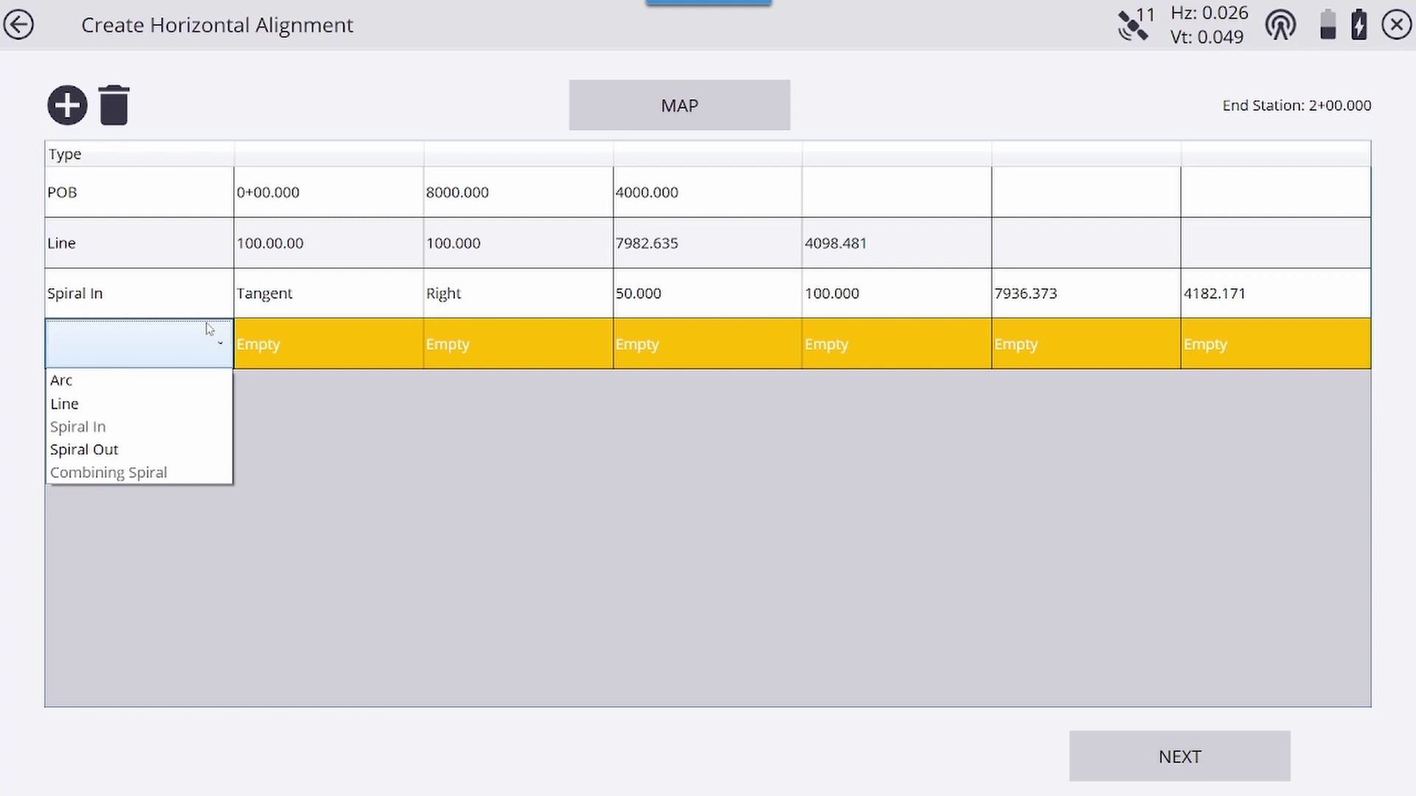
Step: Add a Line at tangent azimuth with length 20
left_click(81, 404)
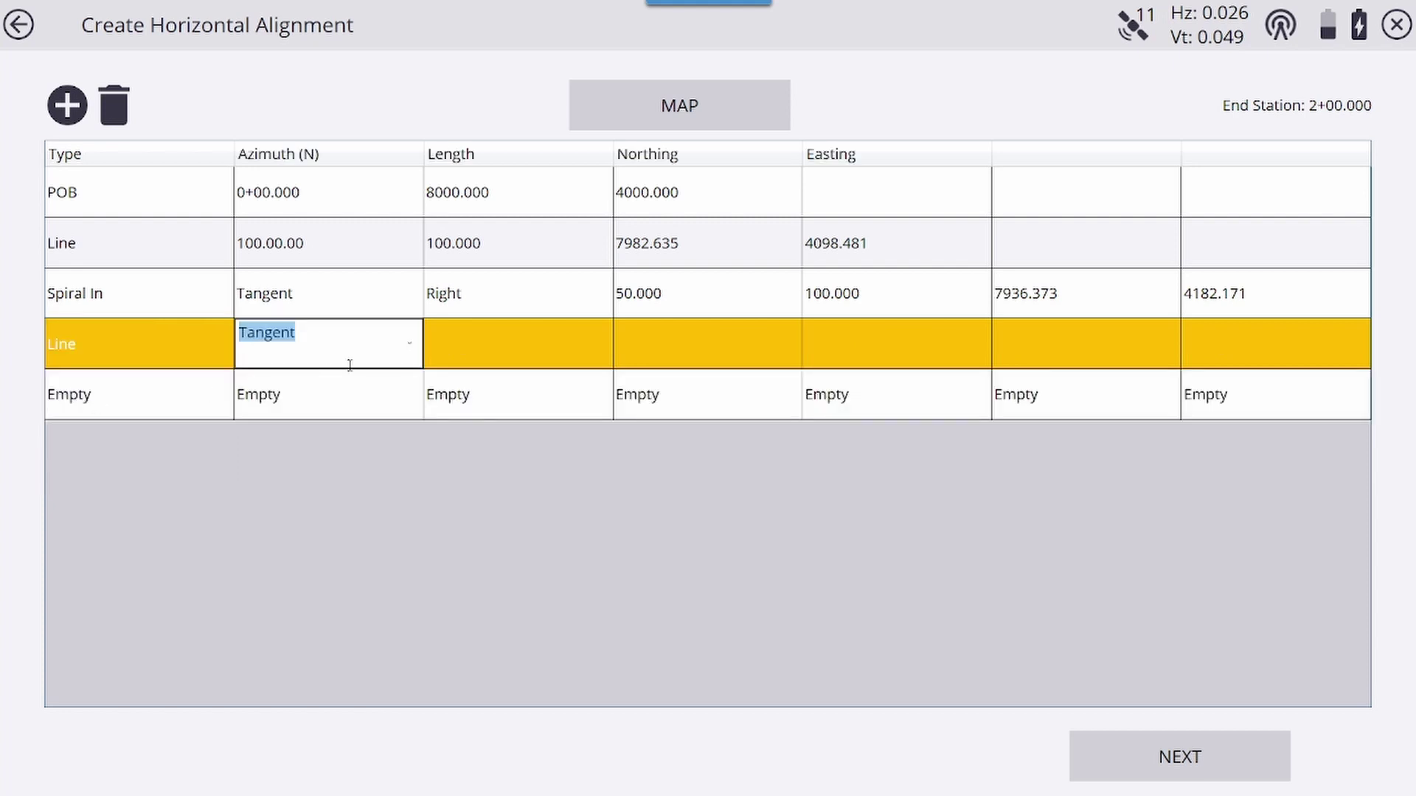
left_click(408, 343)
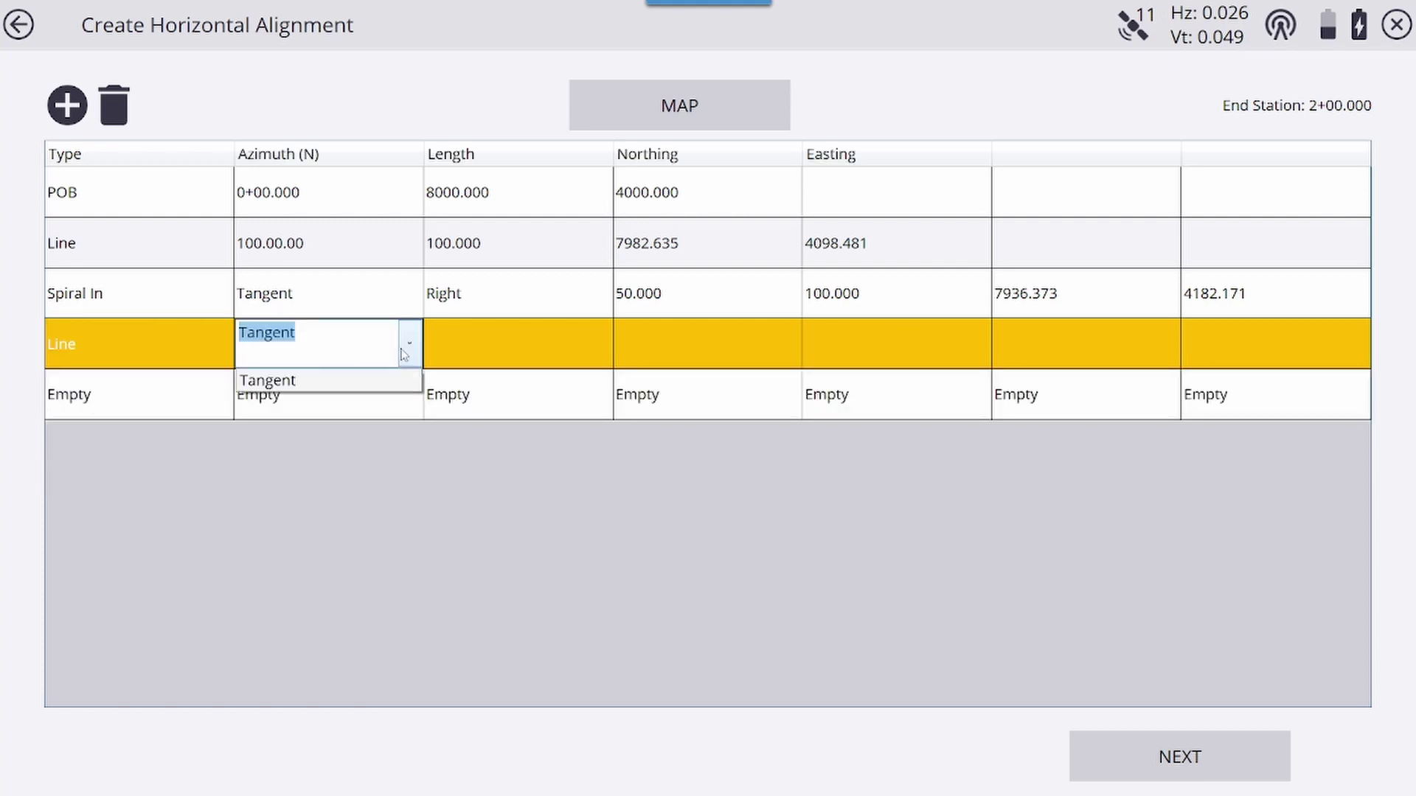
left_click(533, 353)
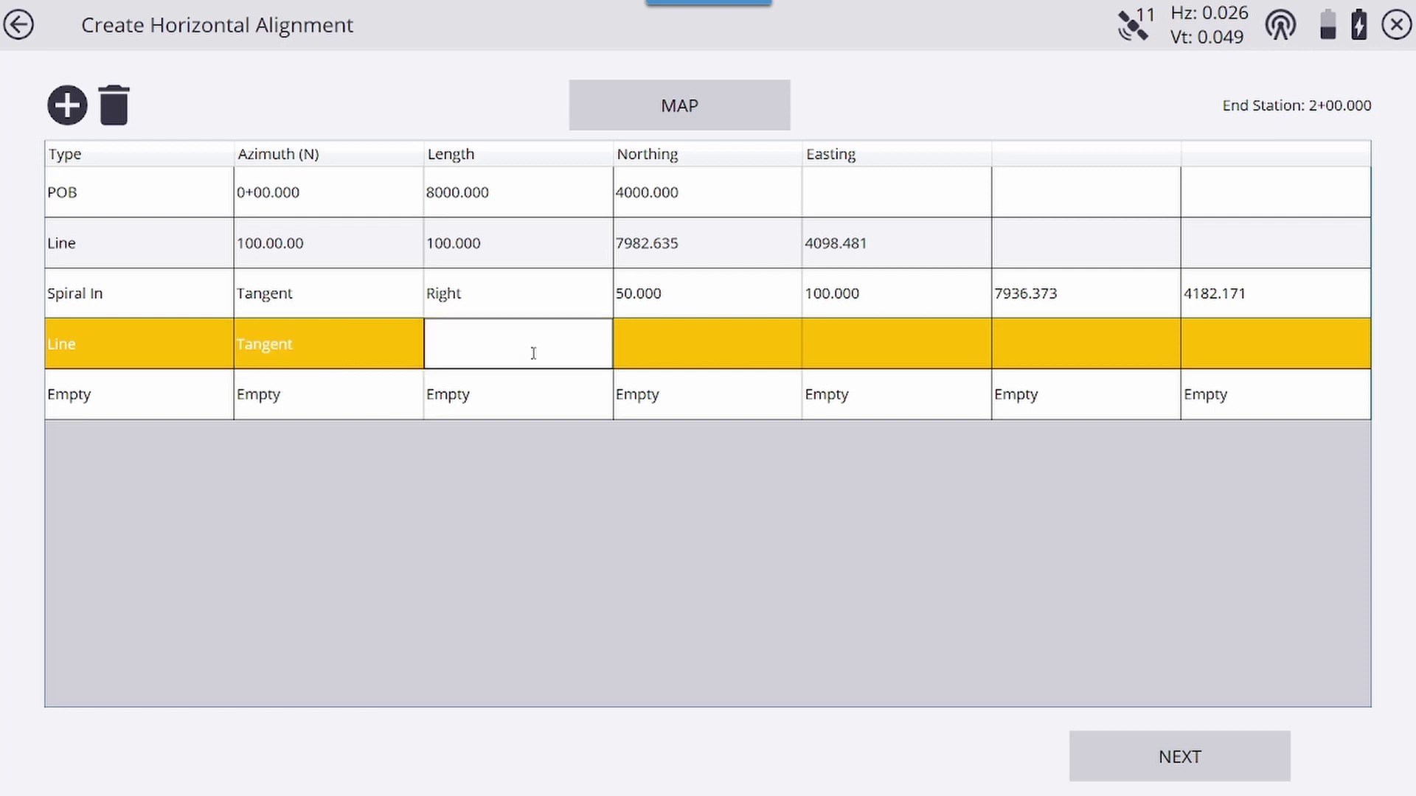
type("200")
key("BackSpace")
key("Return")
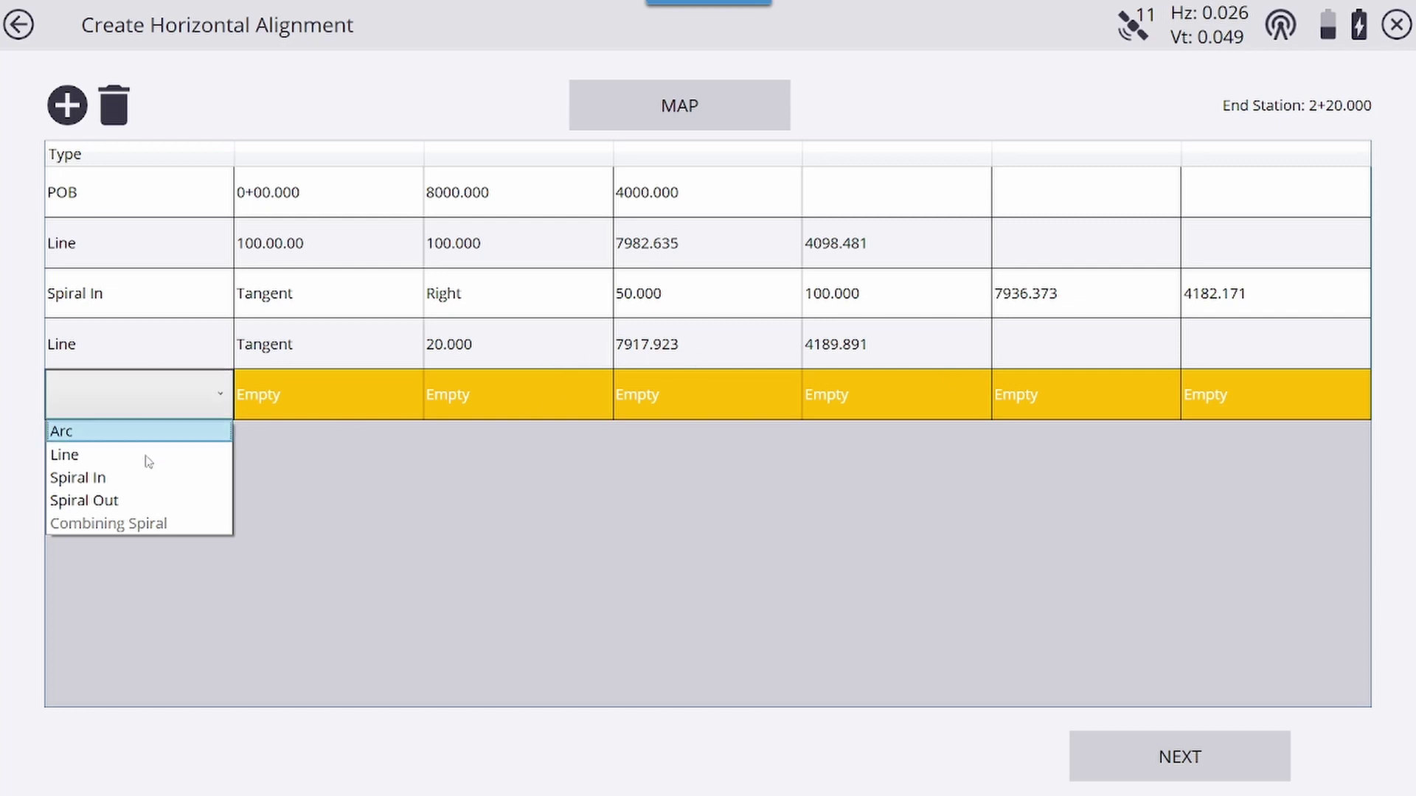
Step: Add a left Spiral In with radius 50 and length 150, reaching station 3+70.000
left_click(114, 479)
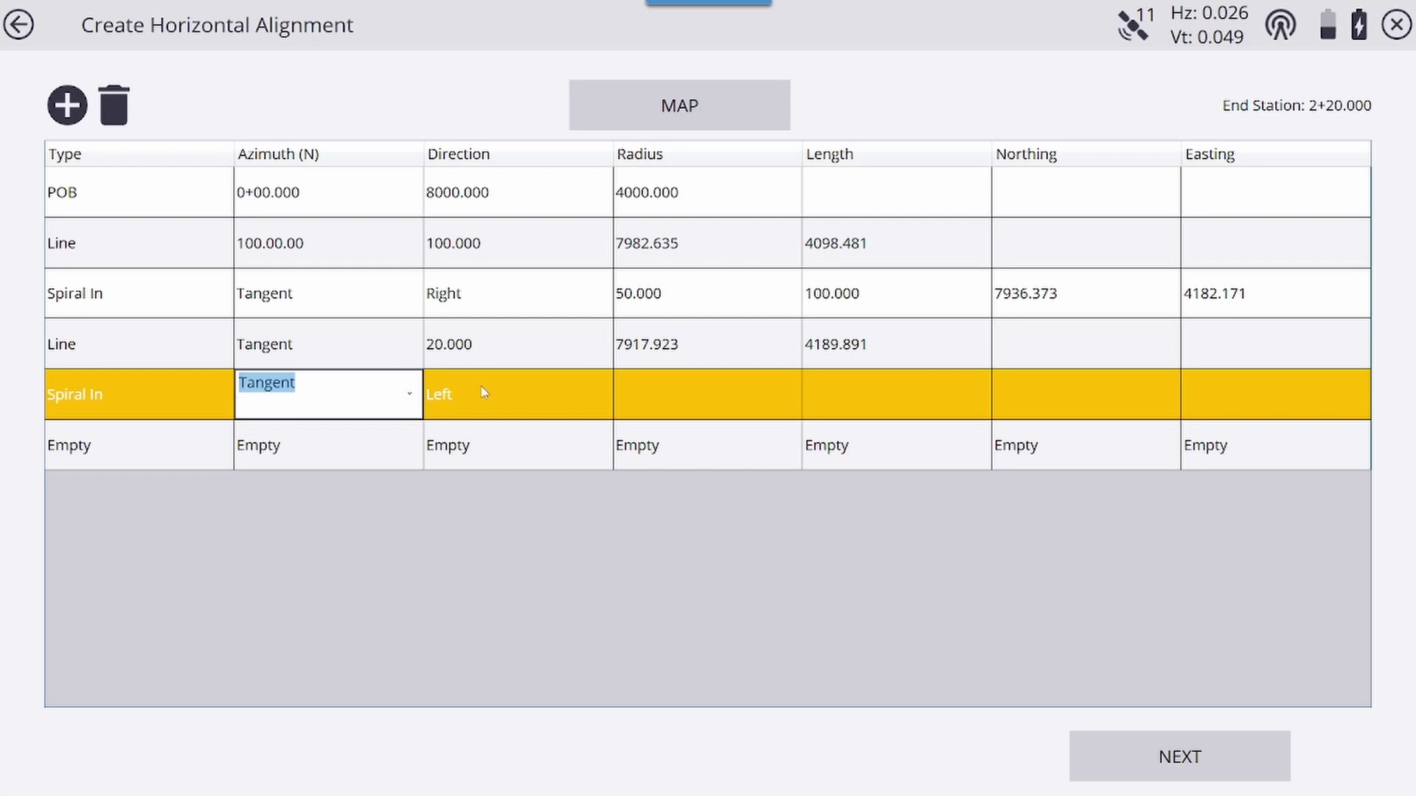
left_click(677, 402)
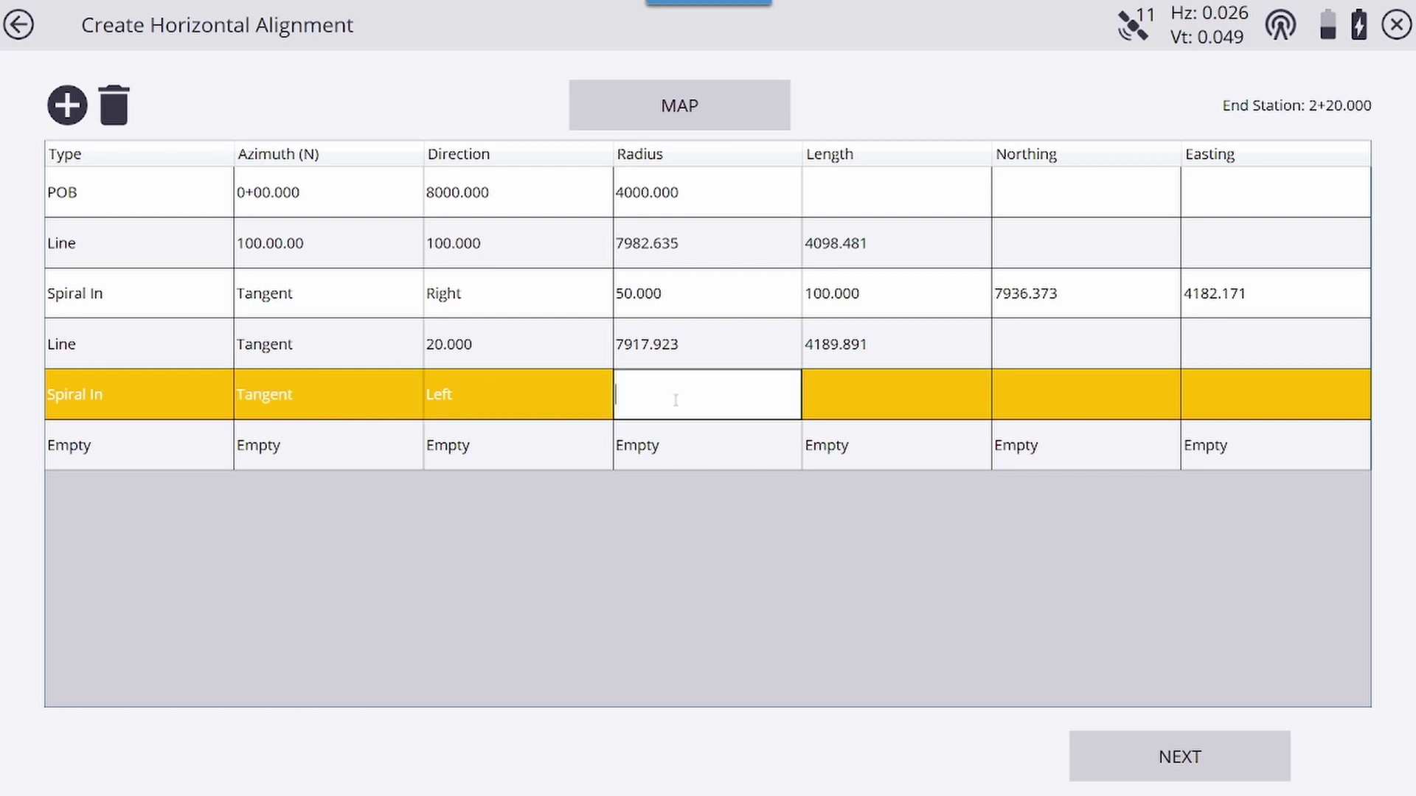
type("50")
key("Tab")
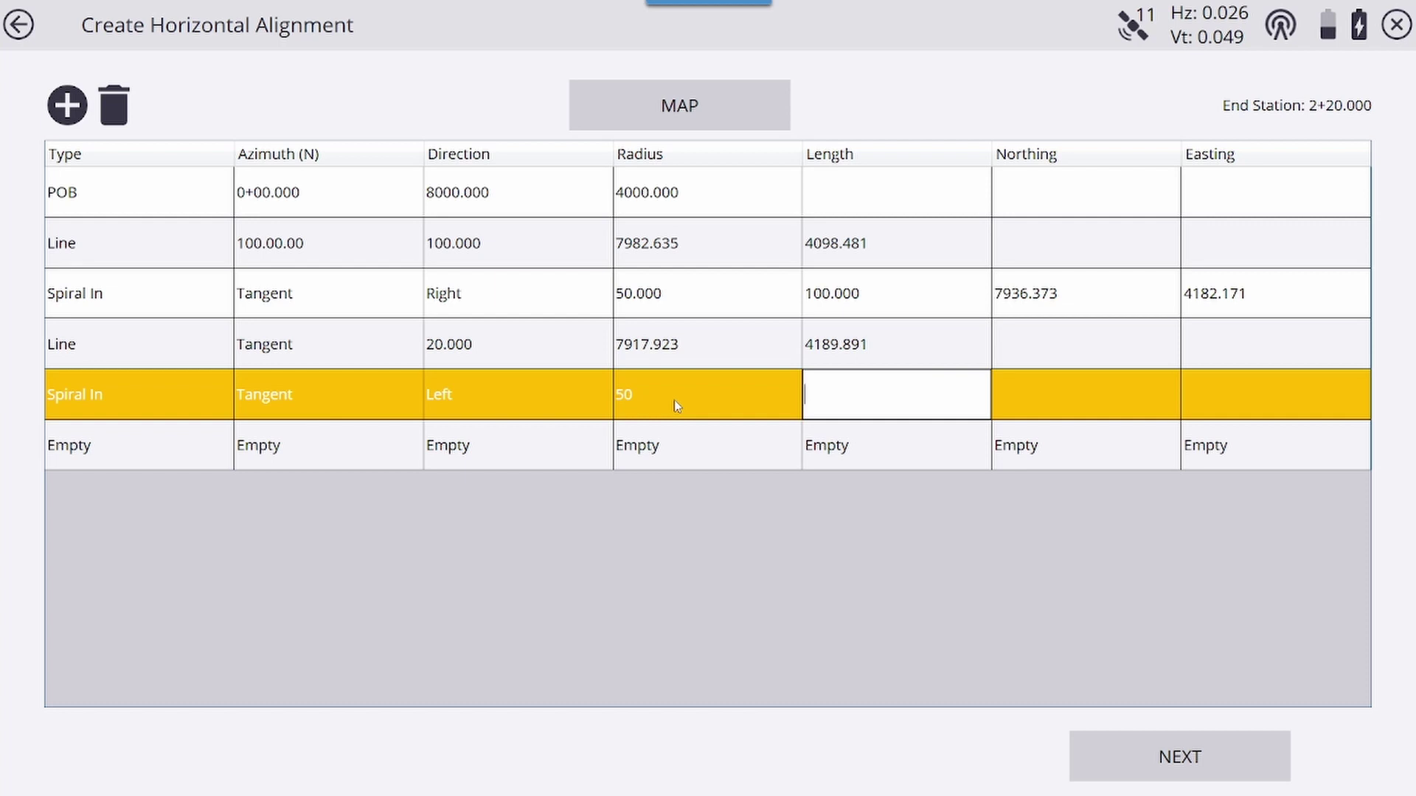
type("150")
key("Tab")
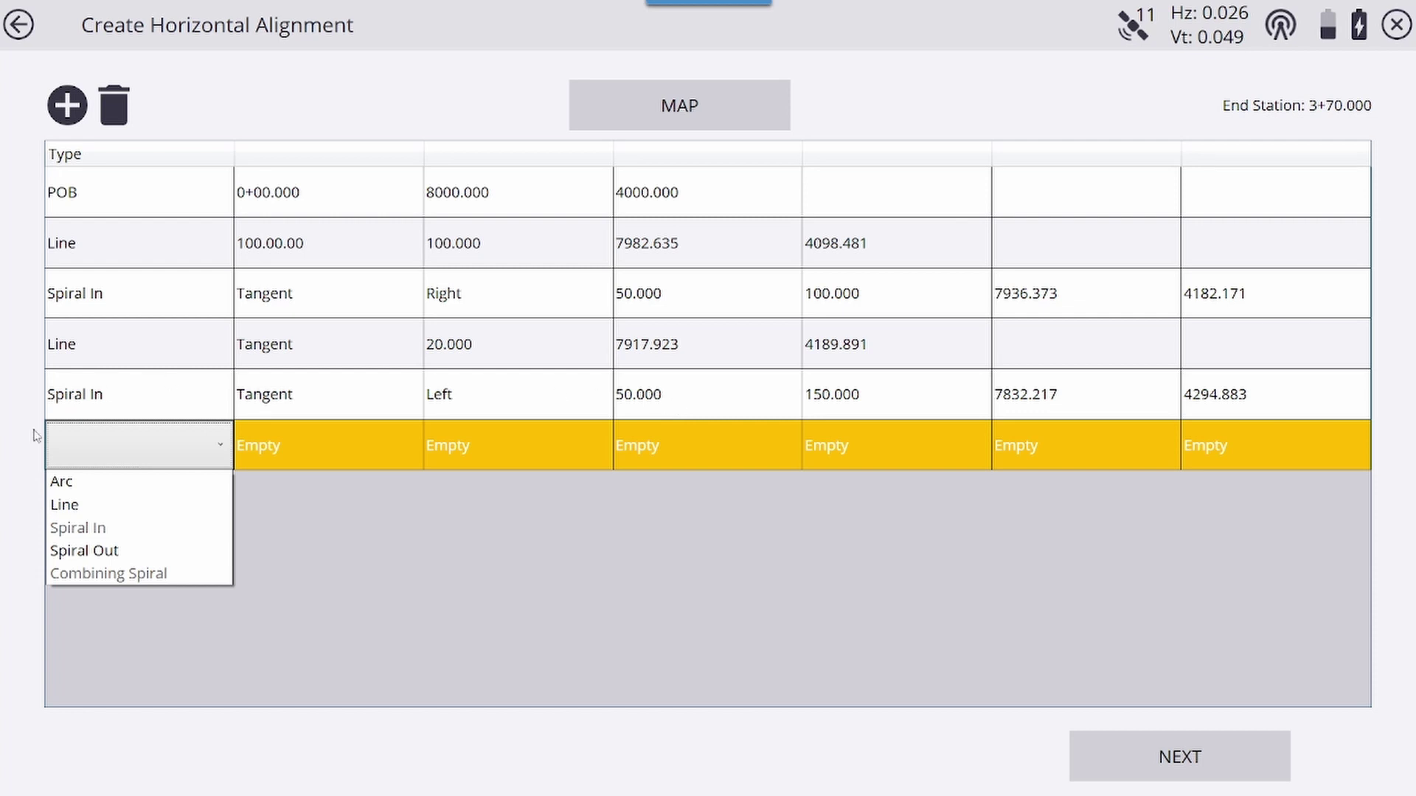
Step: Finish with a tangent Line of length 50, ending at station 4+20.000
left_click(93, 504)
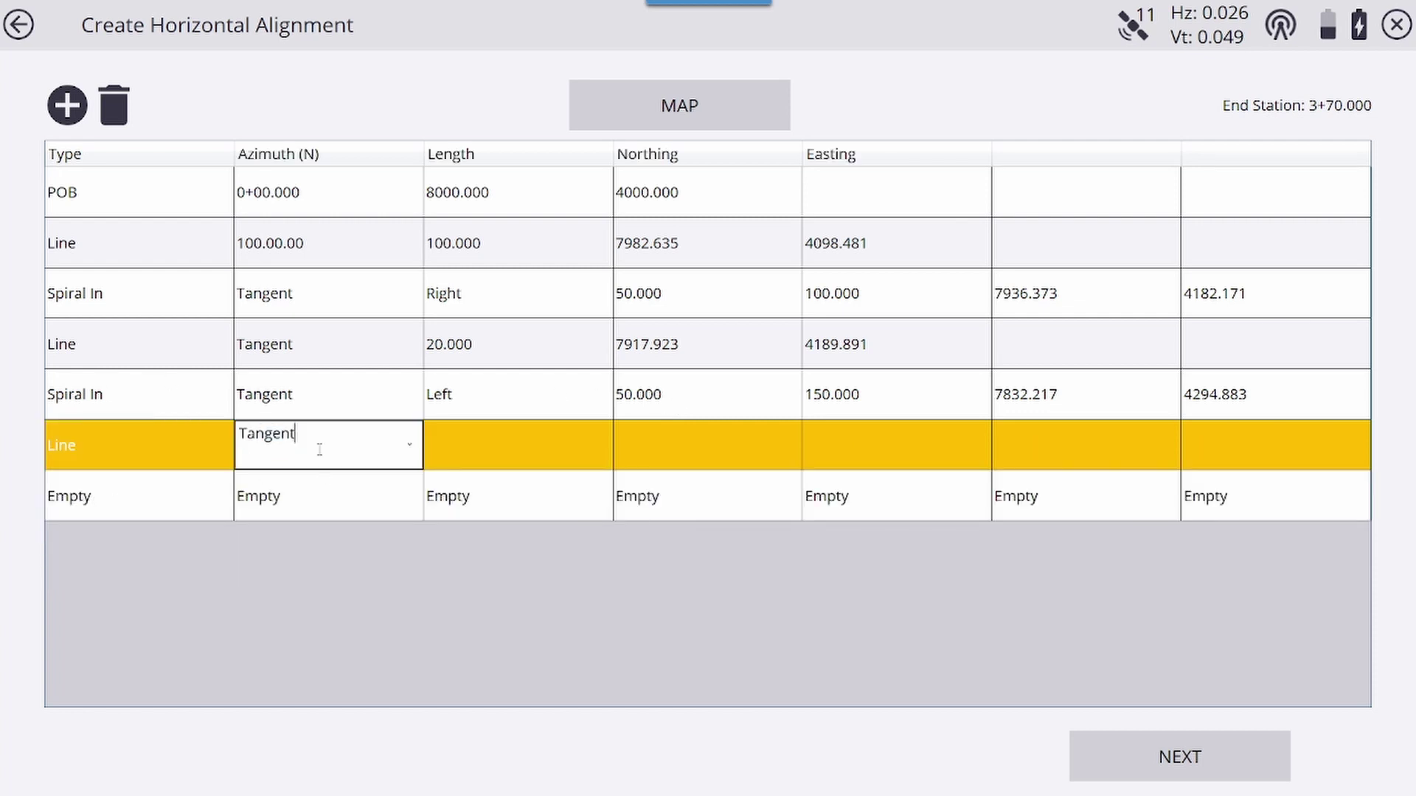
left_click(408, 445)
left_click(484, 450)
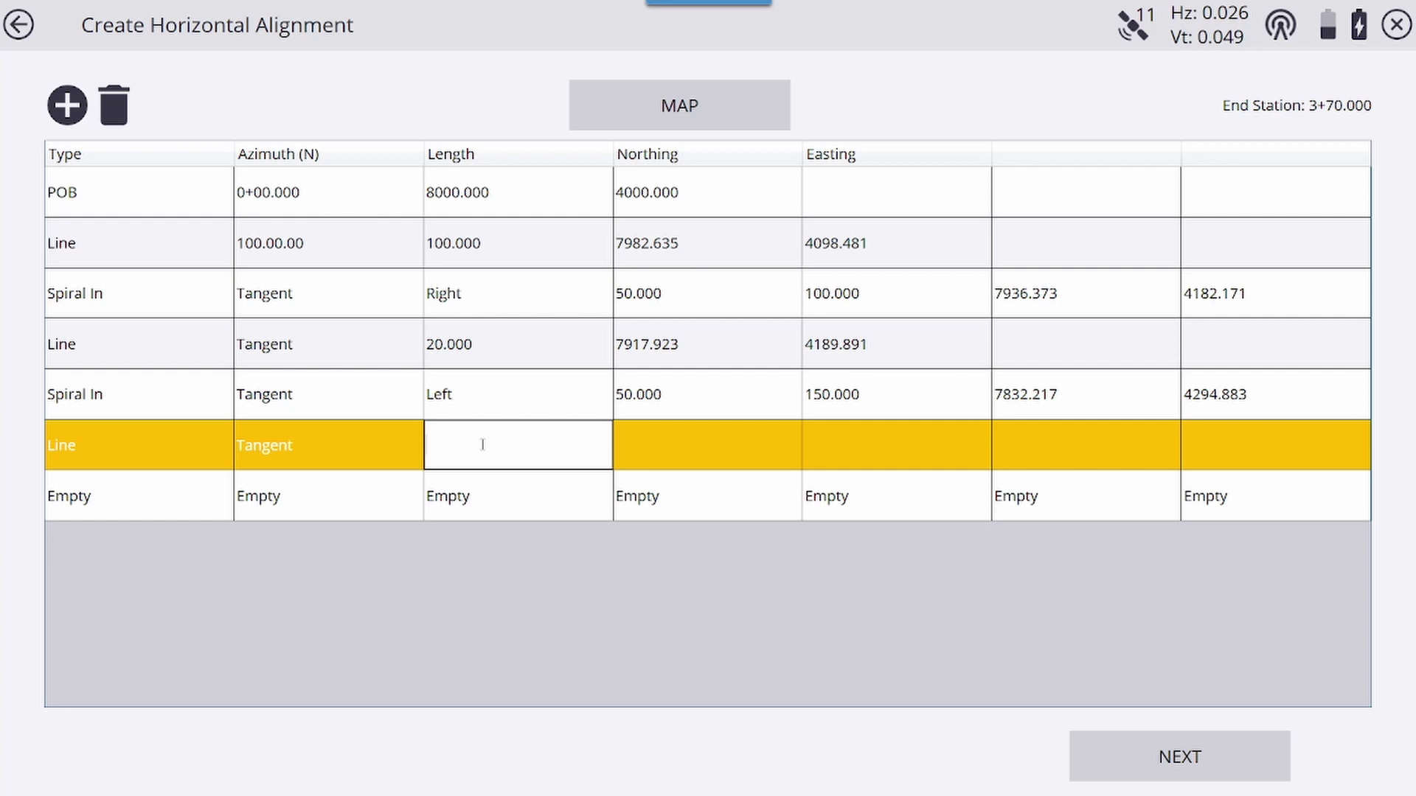
type("50")
key("Return")
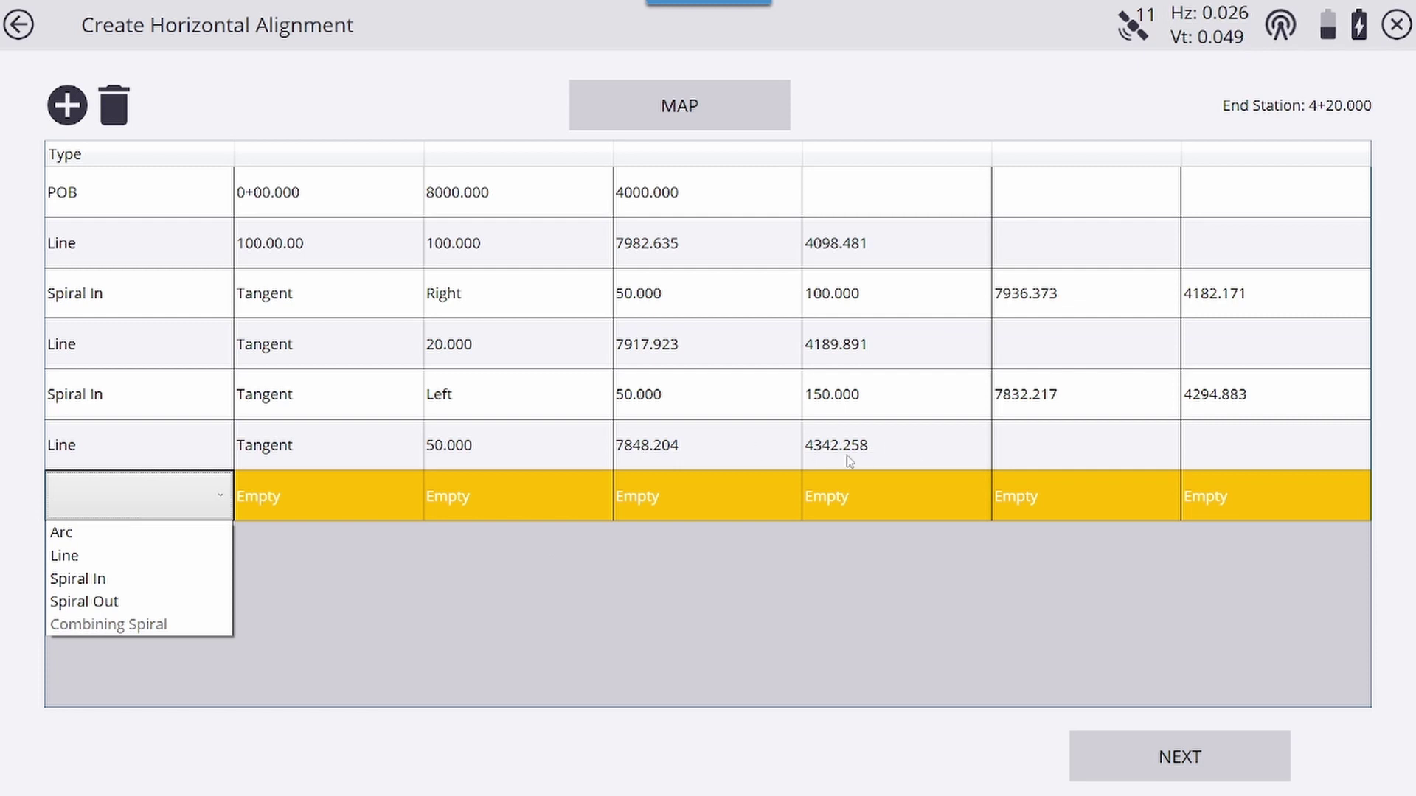
left_click(661, 586)
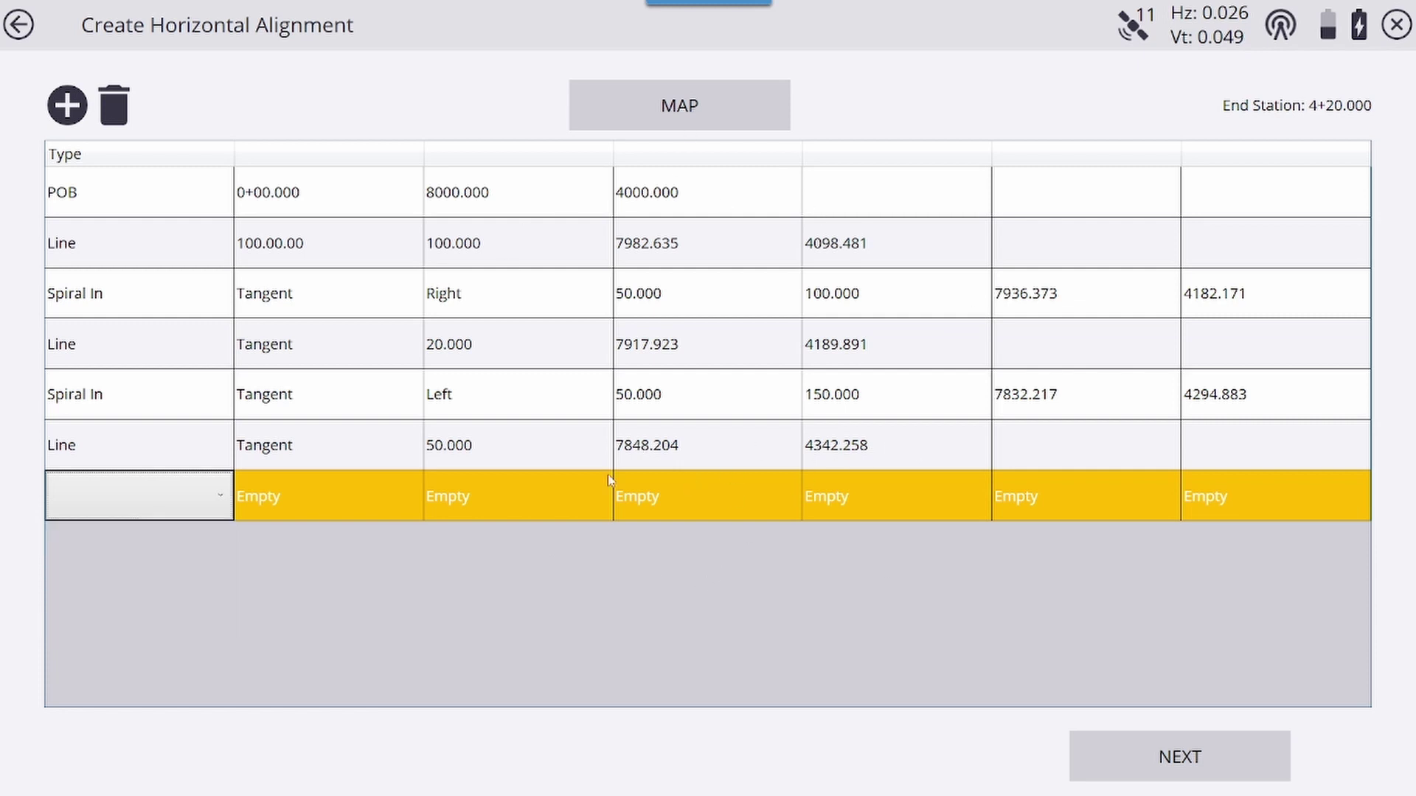
left_click(674, 111)
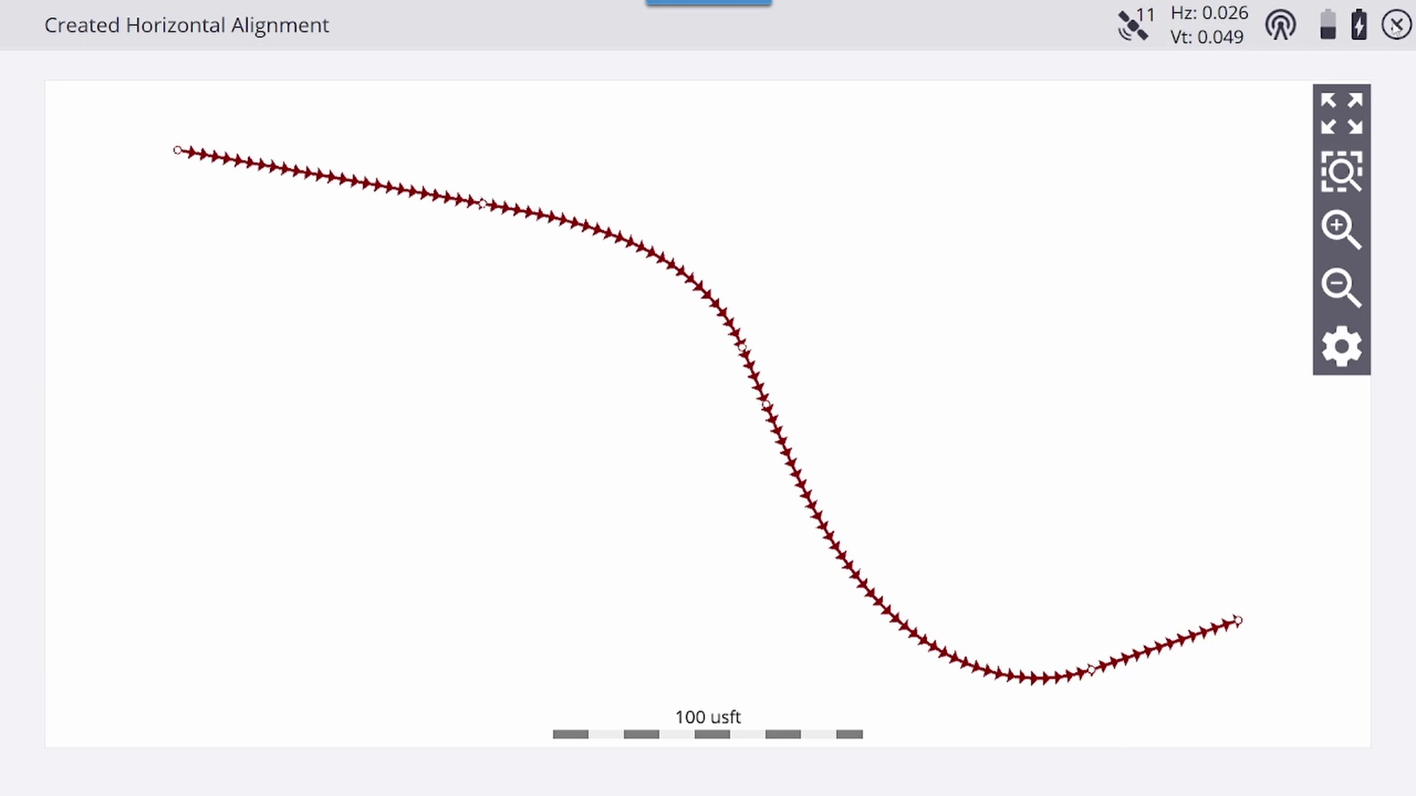
left_click(1396, 24)
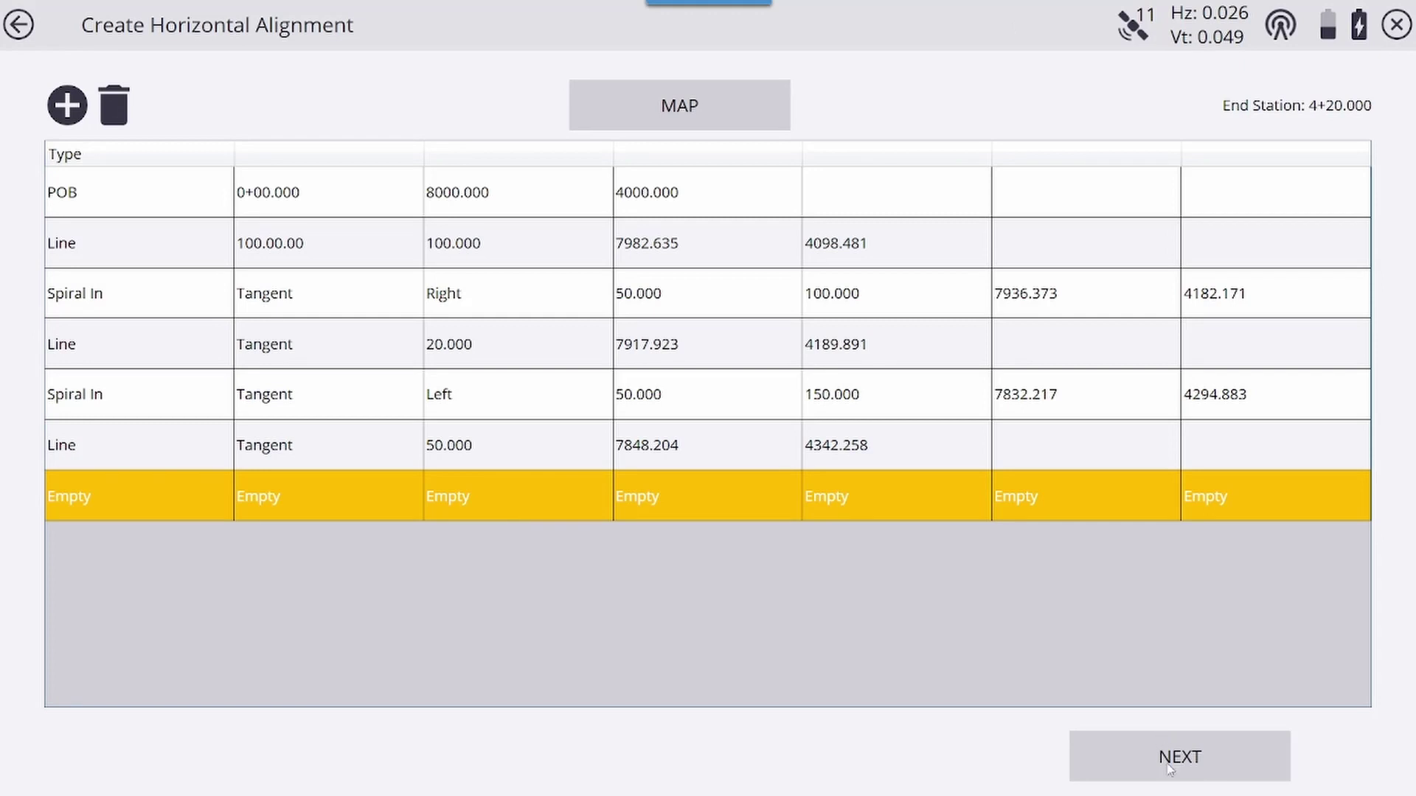